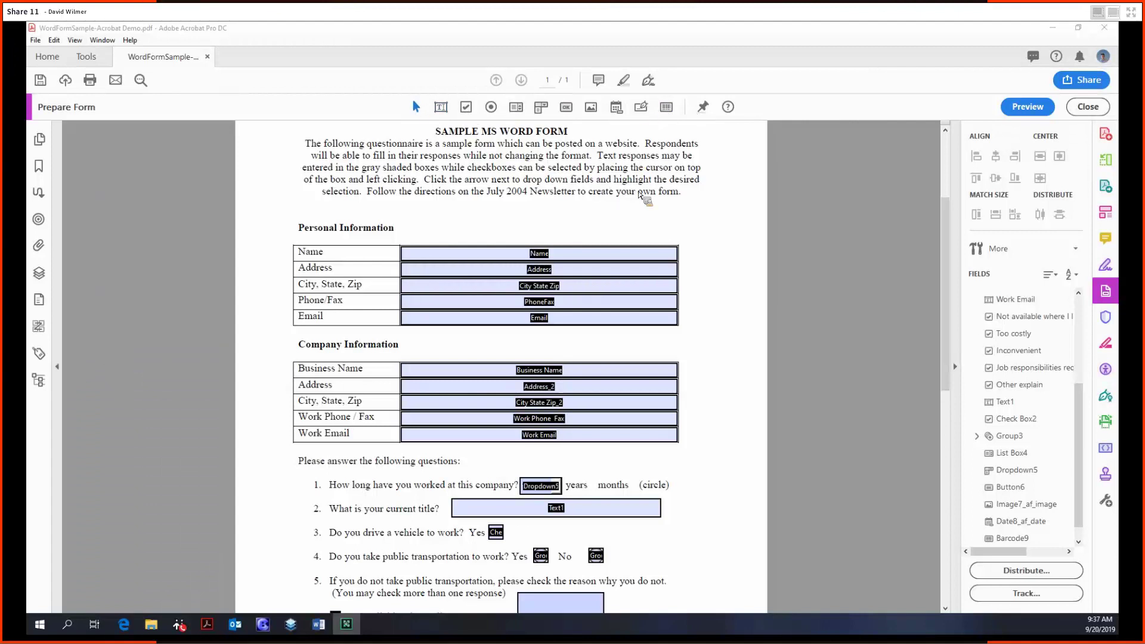
Step: Resize question 4's No radio button to a small square and nudge it upward
scroll(741, 197, "up", 1)
scroll(935, 240, "up", 1)
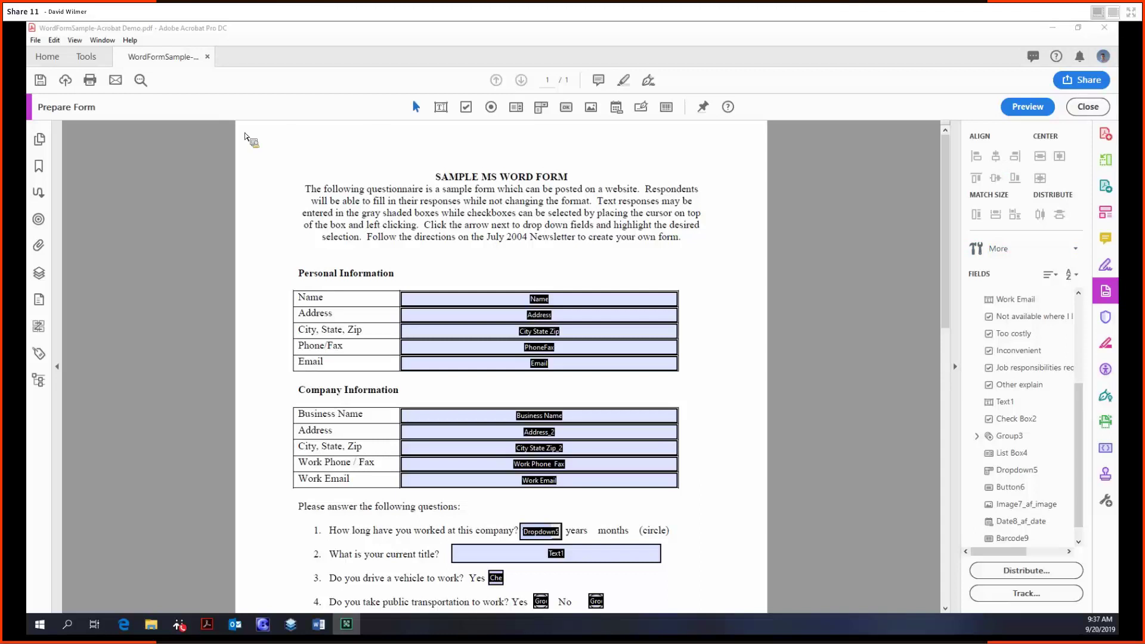
scroll(651, 234, "down", 3)
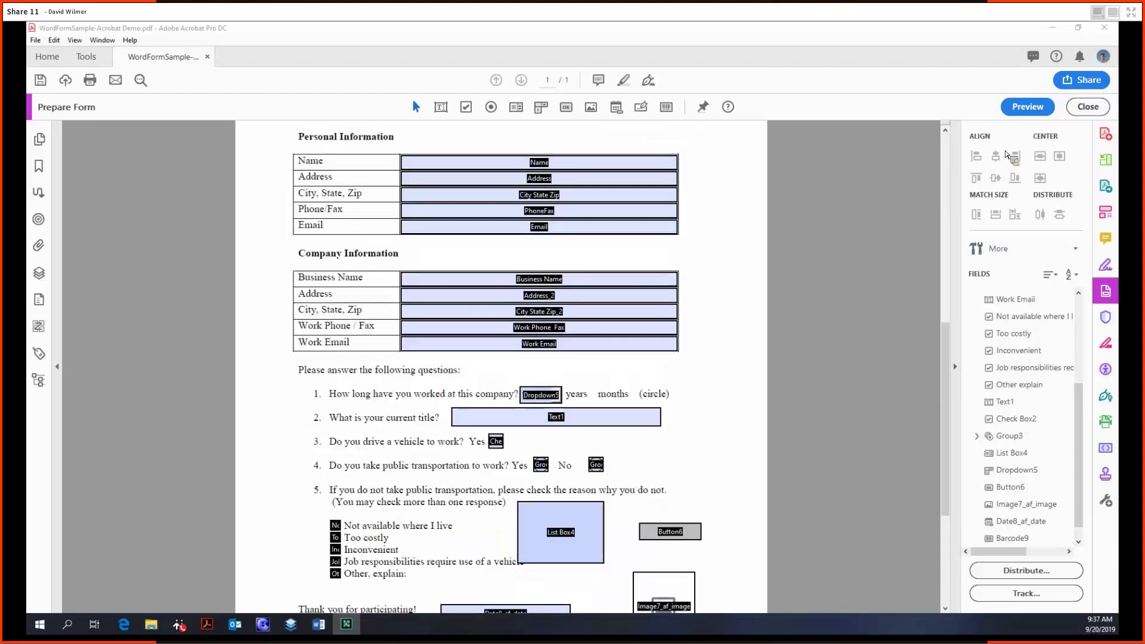
scroll(929, 158, "down", 1)
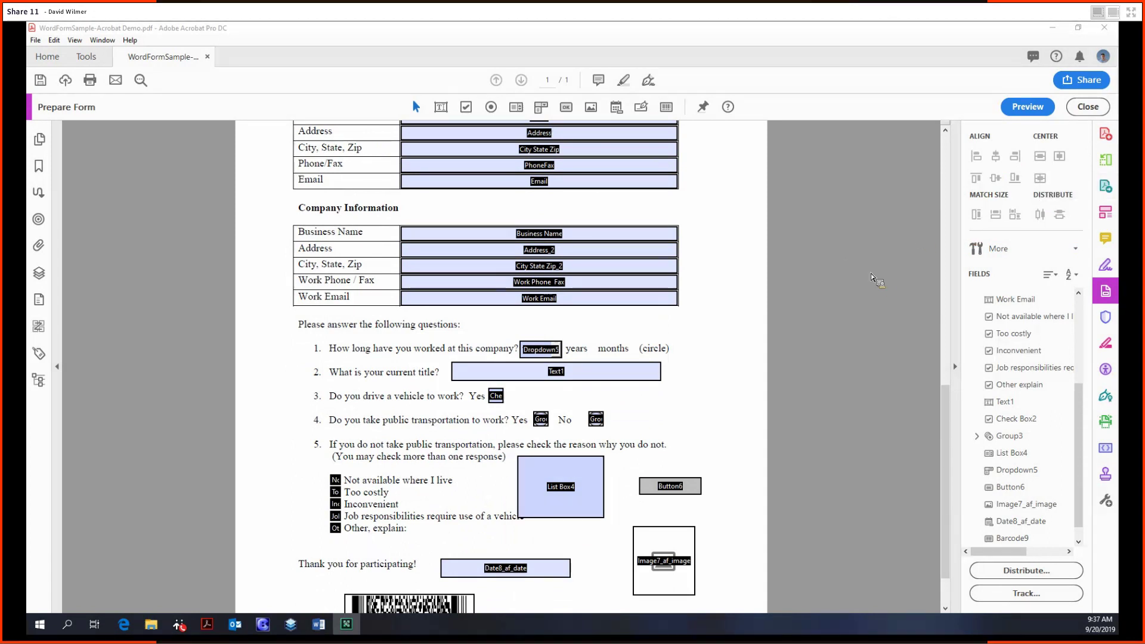
scroll(860, 281, "down", 1)
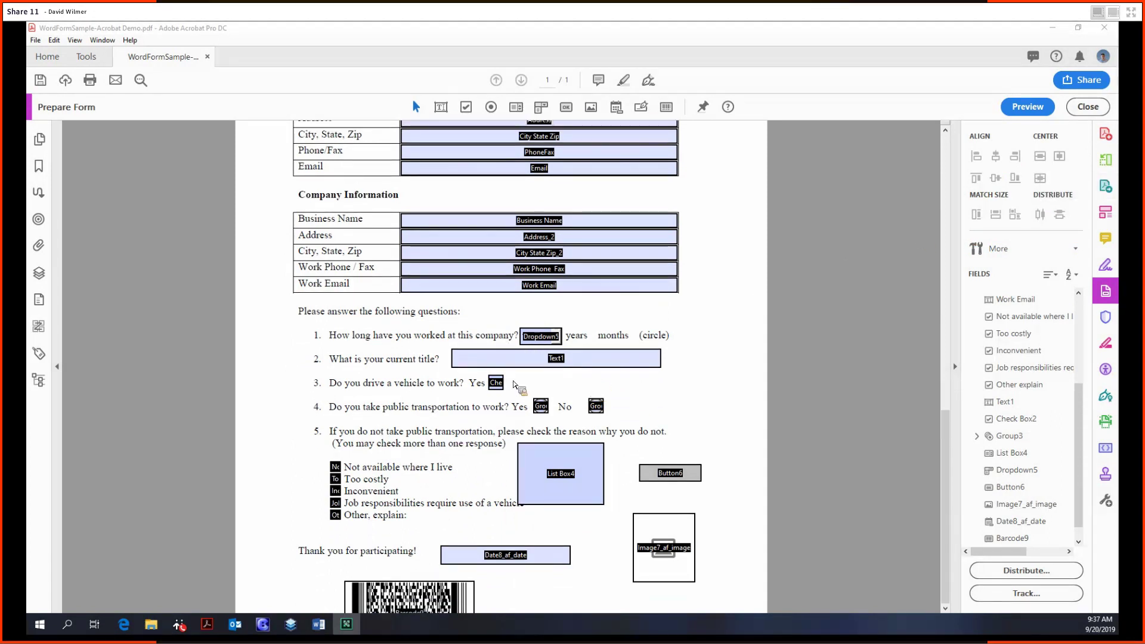
left_click_drag(528, 384, 642, 420)
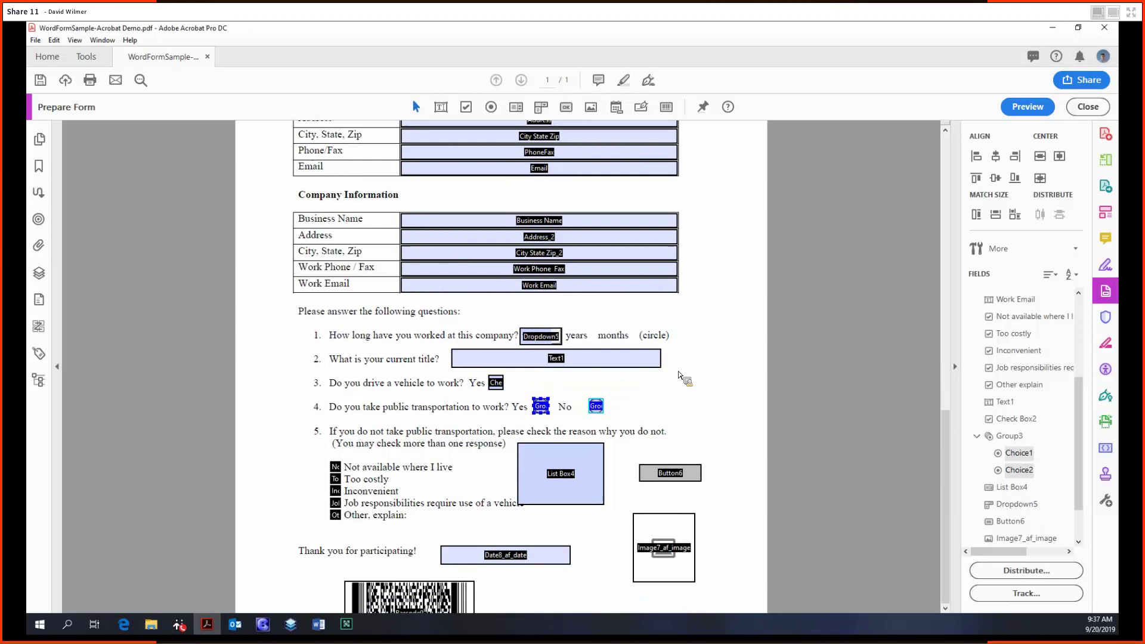
left_click(598, 407)
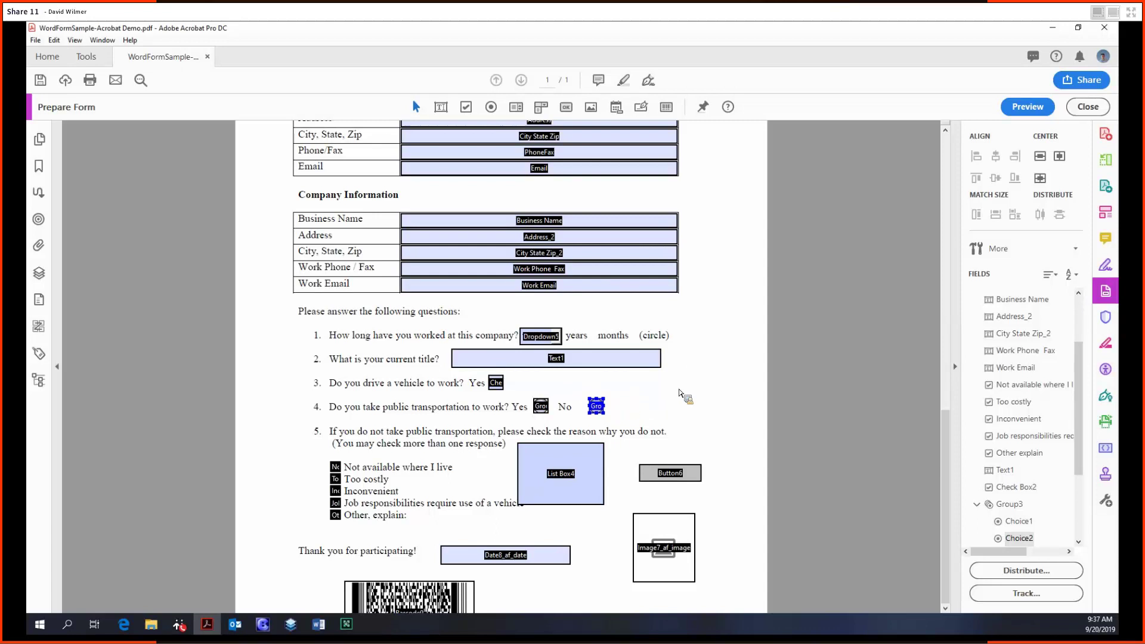
left_click(596, 406)
mouse_move(606, 397)
left_mouse_down()
mouse_move(626, 395)
mouse_move(611, 414)
mouse_move(600, 402)
mouse_move(607, 410)
mouse_move(587, 411)
left_mouse_up()
key("ctrl+z")
key("ctrl+z")
key("ctrl+z")
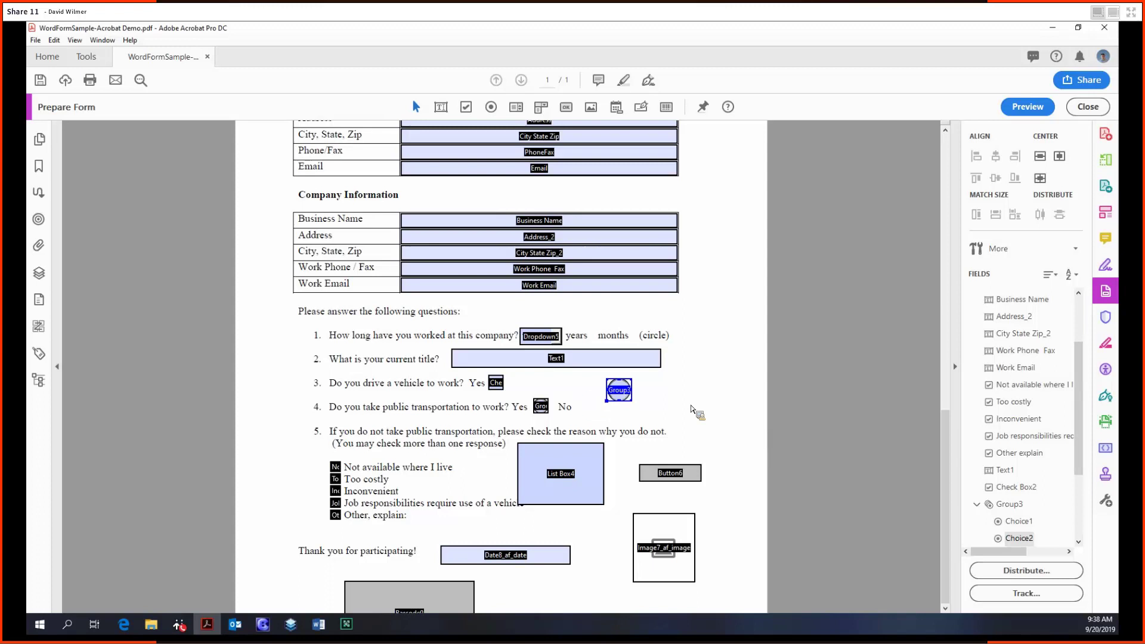
key("ctrl+z")
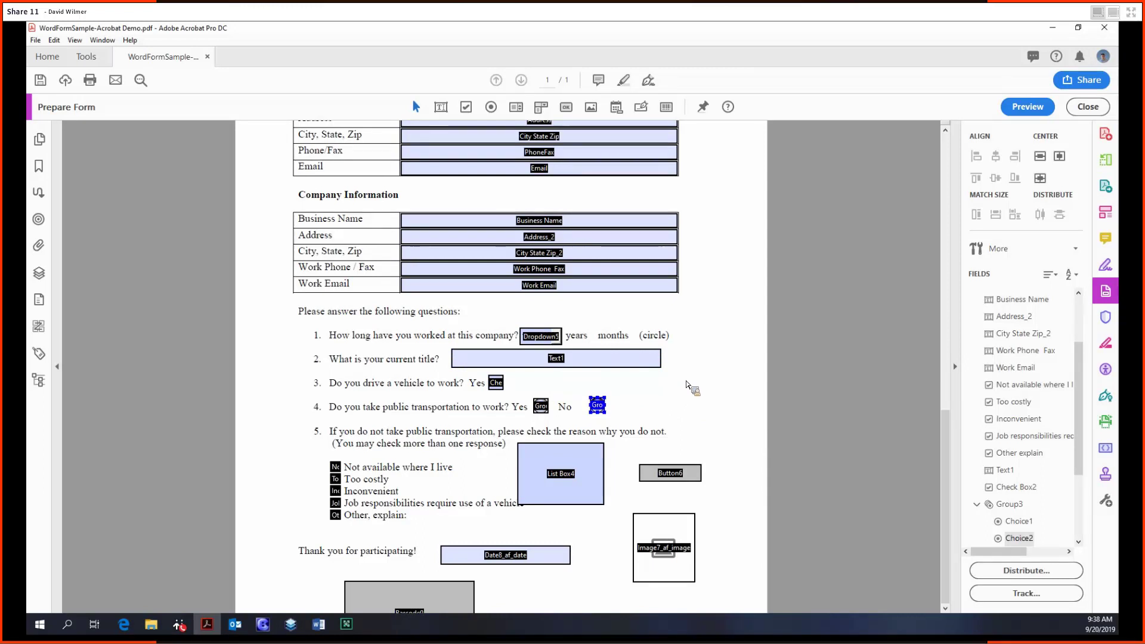
key("Up")
key("Up")
key("Up")
key("Up")
key("Up")
key("Up")
key("Up")
key("Up")
key("Up")
key("Up")
key("Up")
key("Up")
key("Up")
key("Up")
key("Up")
key("Up")
Step: Select both question 4 radio buttons and align them level with each other
left_click_drag(480, 430, 539, 385)
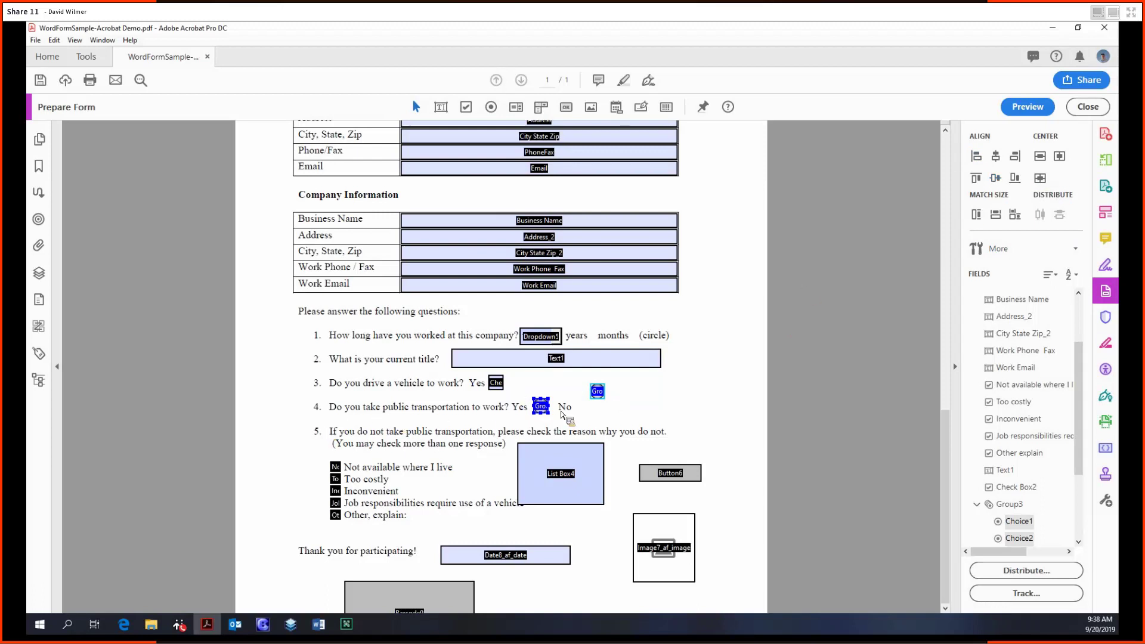
left_click(601, 393, "shift")
left_click(1000, 178)
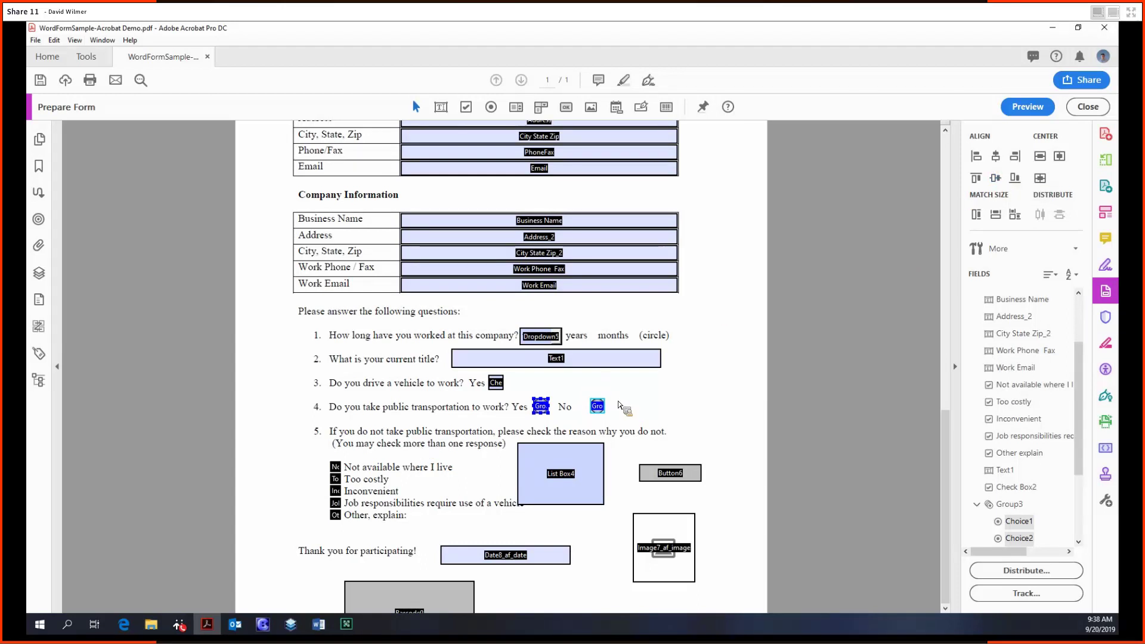
mouse_move(654, 393)
left_mouse_down()
mouse_move(582, 420)
mouse_move(638, 388)
left_mouse_up()
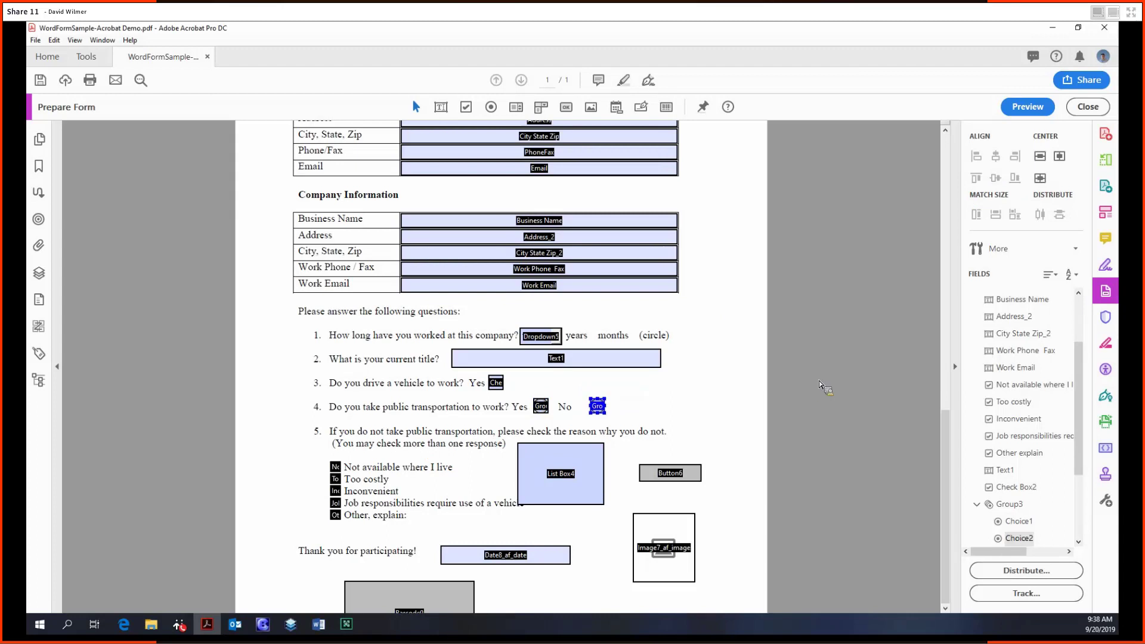
Step: Center both question 4 radio buttons vertically and horizontally on the page
left_click(746, 385)
left_click_drag(699, 429, 507, 363)
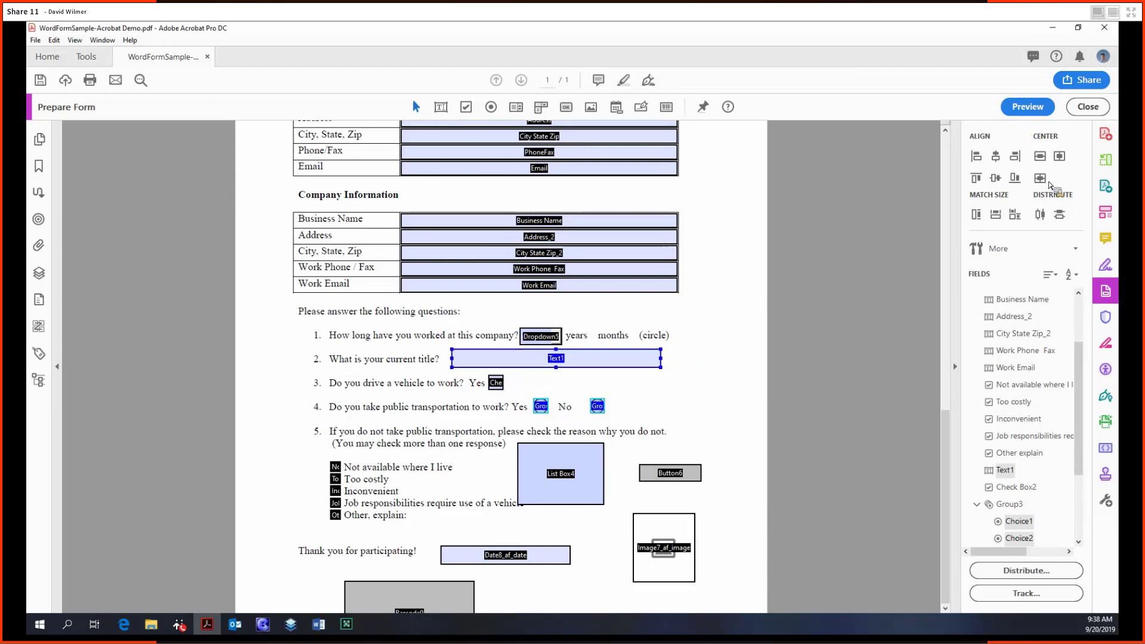
left_click(680, 377)
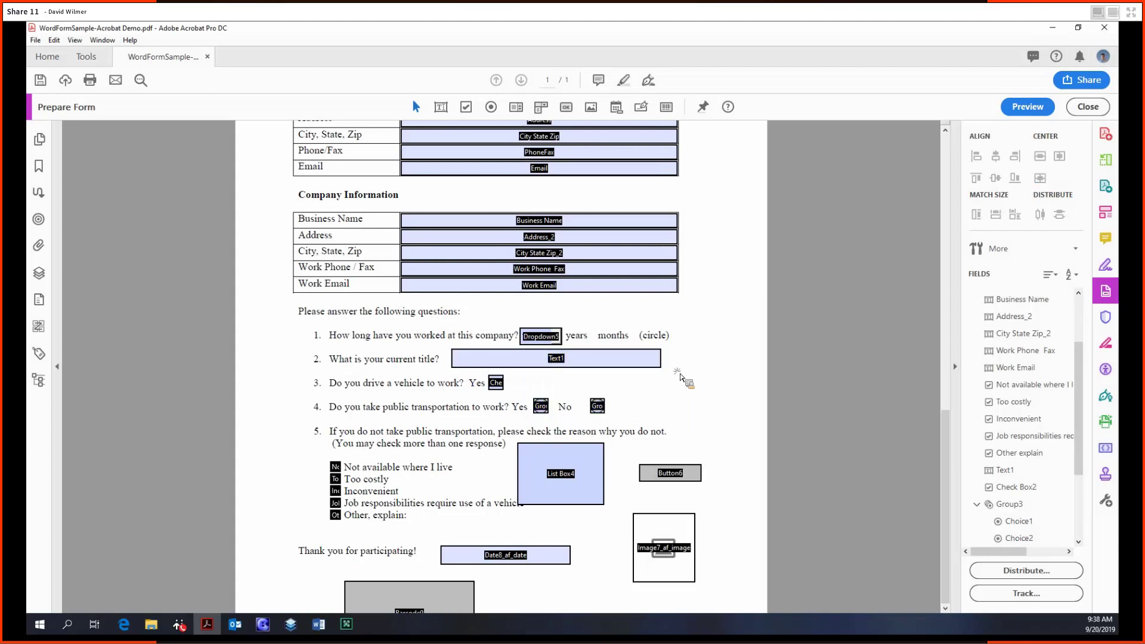
left_click_drag(519, 421, 606, 382)
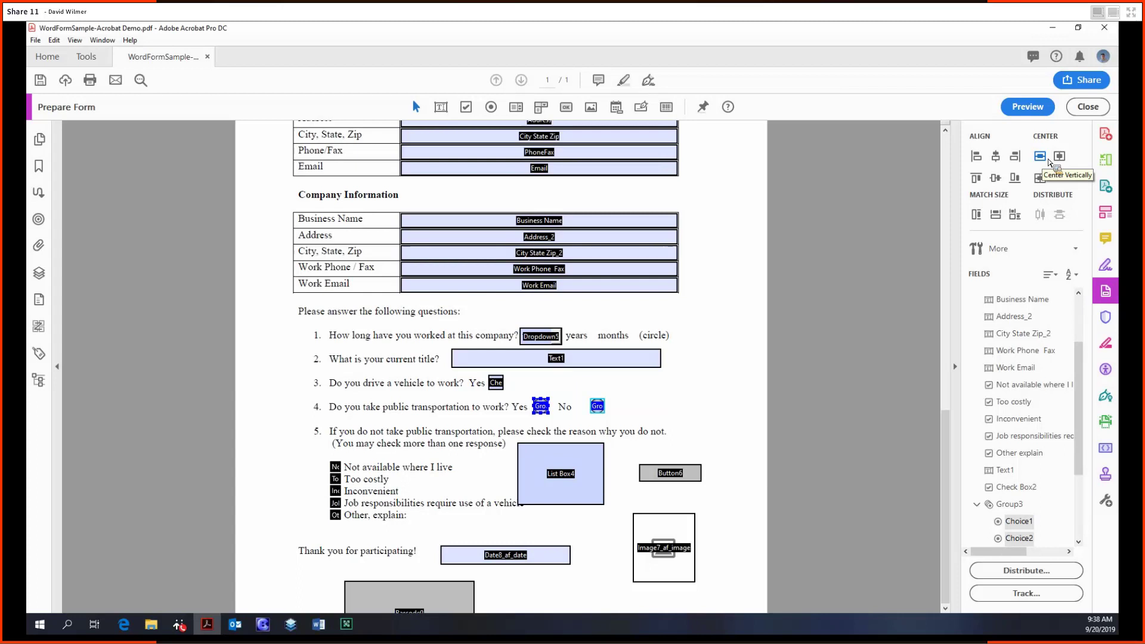
left_click(1041, 161)
scroll(842, 304, "up", 2)
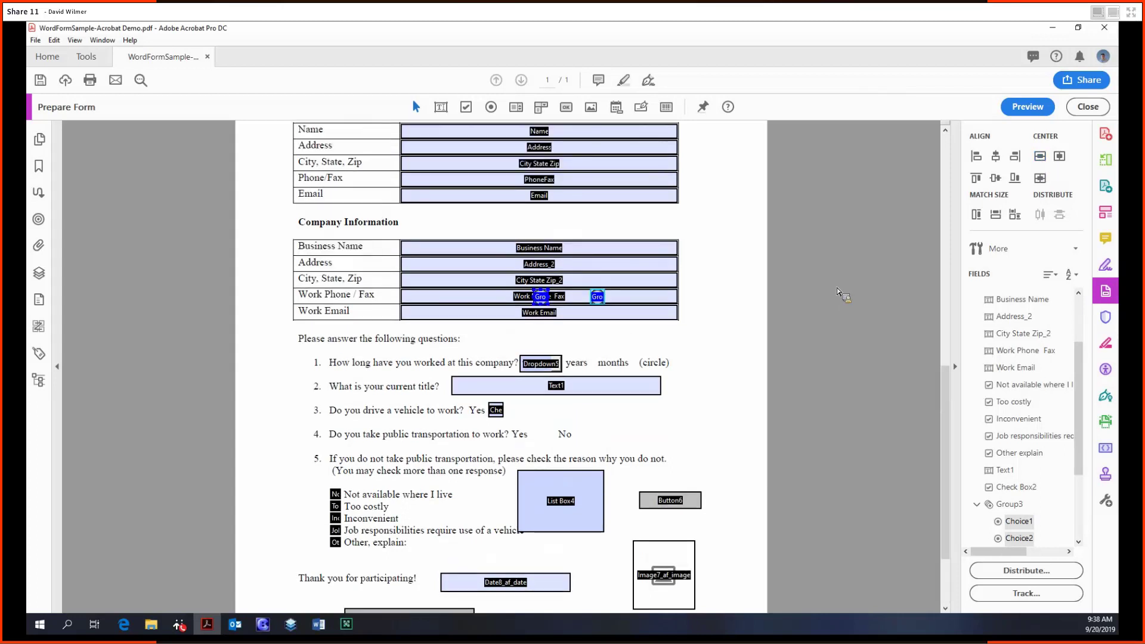
scroll(699, 419, "up", 1)
scroll(698, 420, "up", 2)
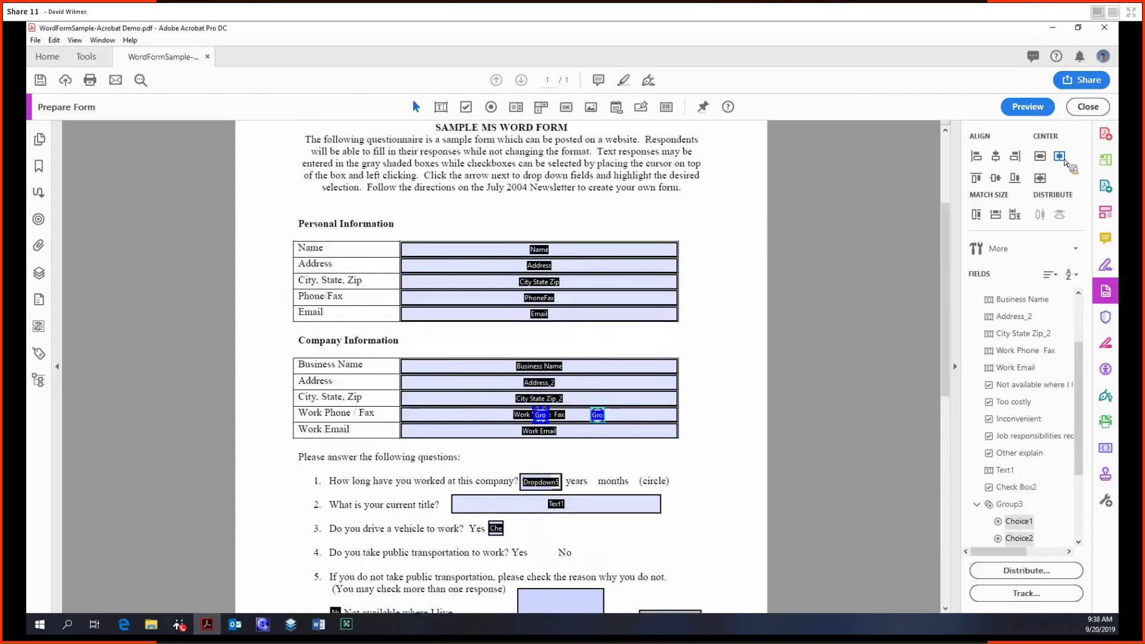
left_click(1065, 161)
Step: Cancel a stray field move, reselect both radio buttons, and apply Center Both
left_click_drag(462, 399, 523, 419)
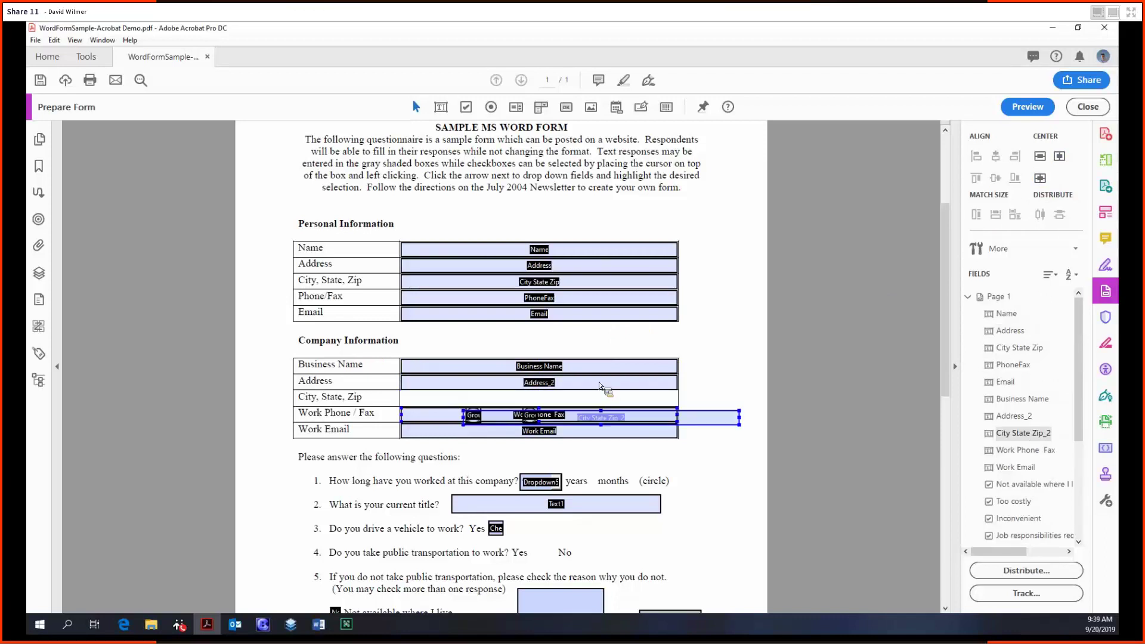
key("Escape")
left_click_drag(637, 526, 532, 559)
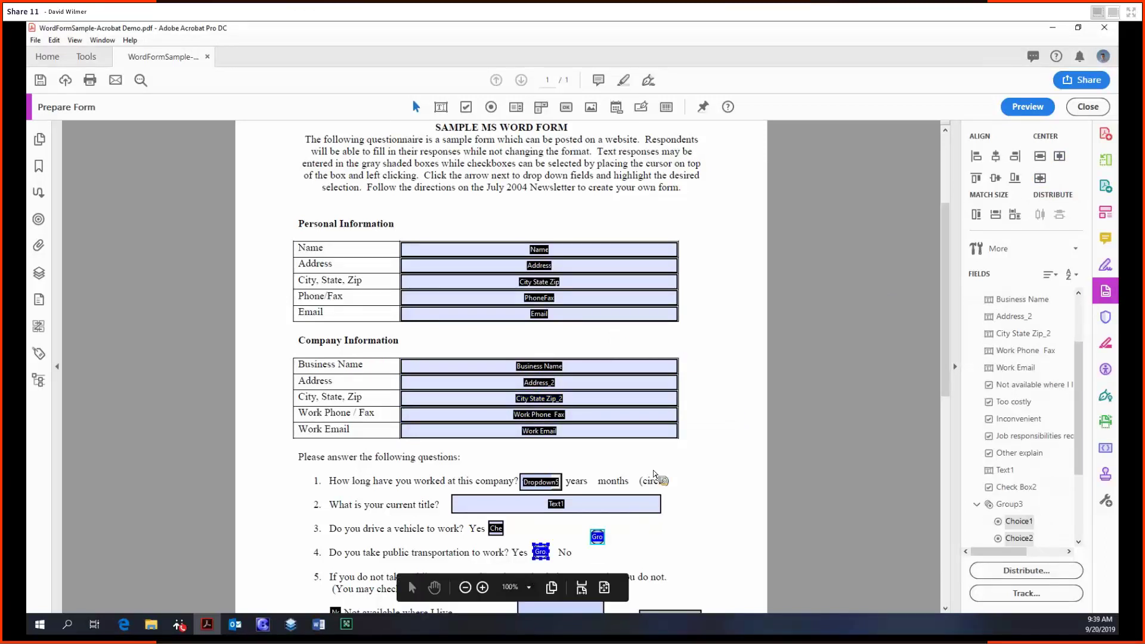
left_click(1043, 179)
scroll(506, 477, "down", 2)
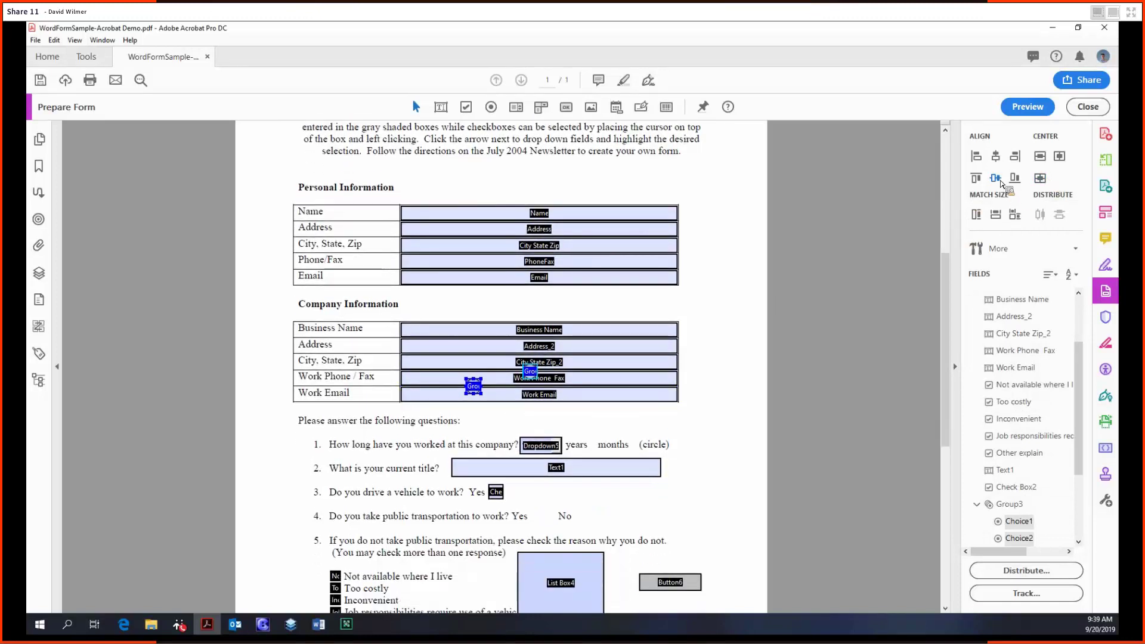
scroll(970, 225, "down", 2)
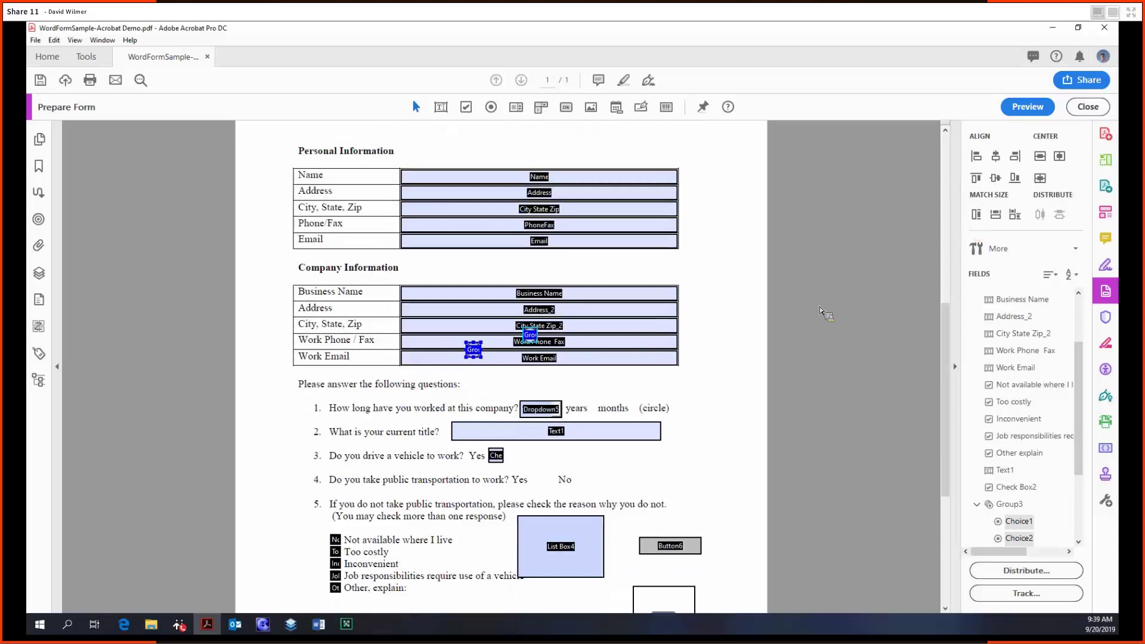
Step: Move both radio buttons back to question 4 and match their height and width
left_click_drag(593, 381, 676, 438)
left_click(606, 465)
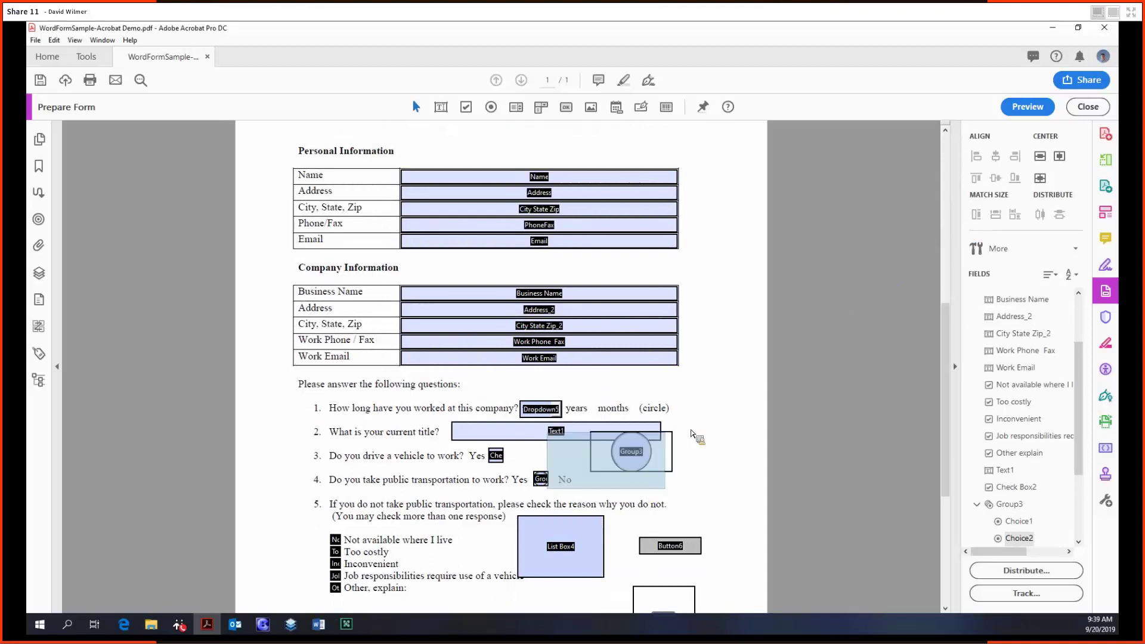
left_click(713, 475)
left_click_drag(664, 499, 517, 454)
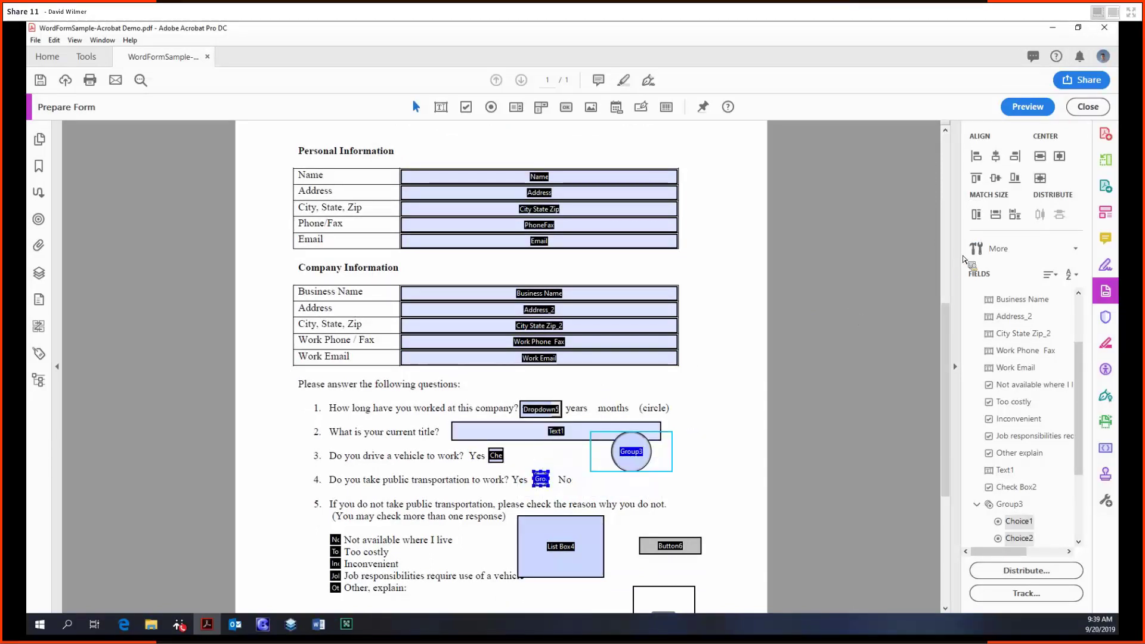
left_click(979, 216)
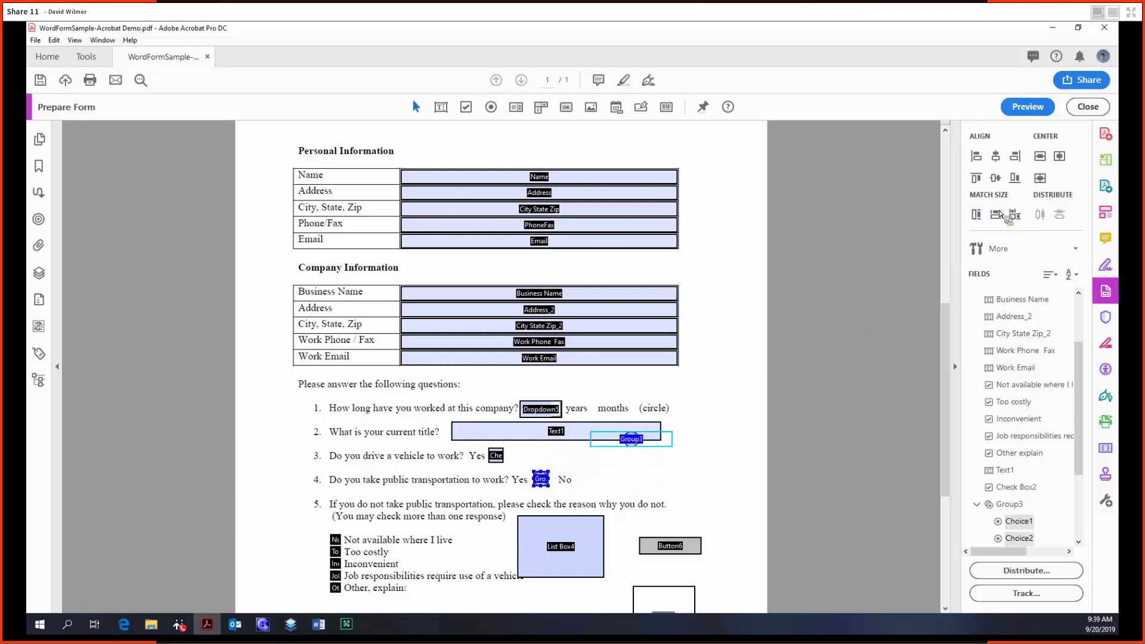
left_click(996, 215)
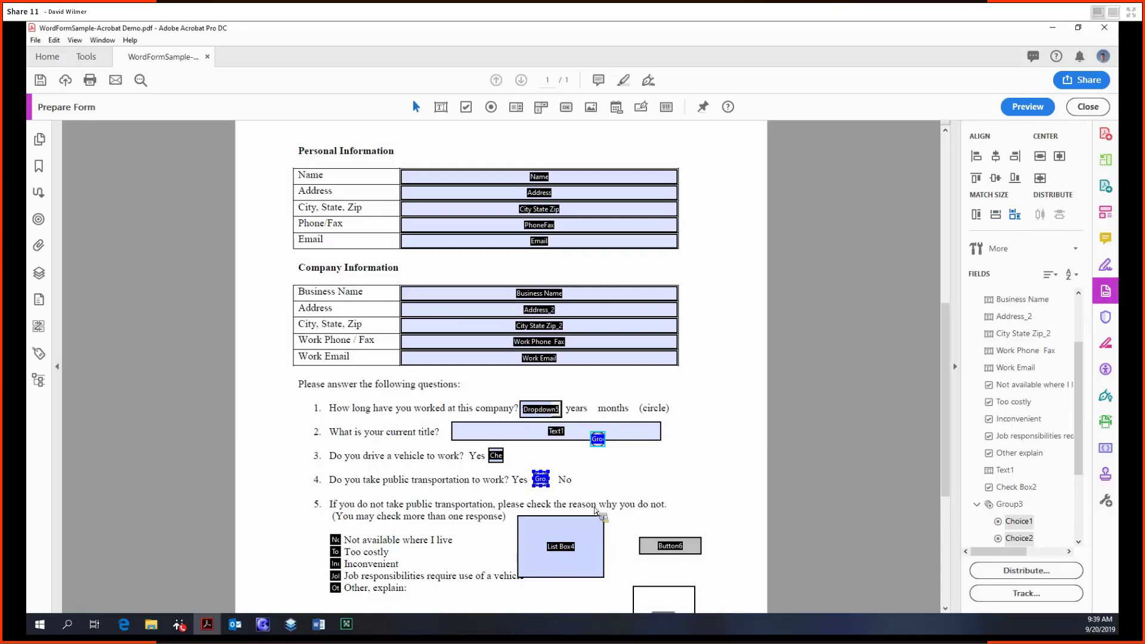
Step: Distribute the fields so one radio sits on question 3's line and one after 'No'
left_click_drag(621, 485, 518, 426)
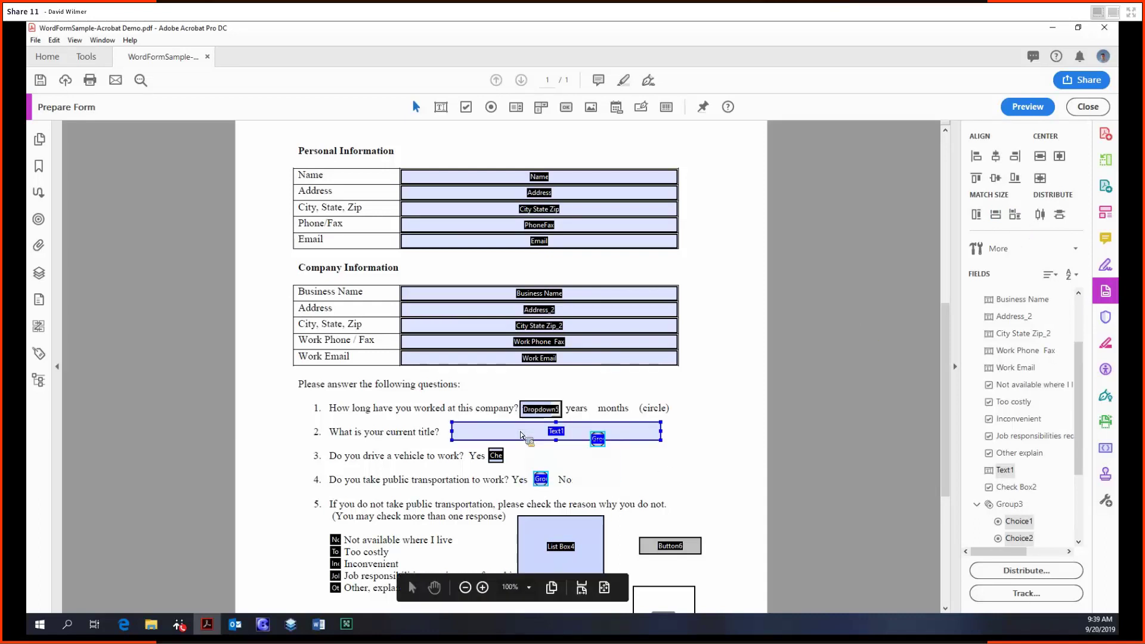
left_click(1042, 216)
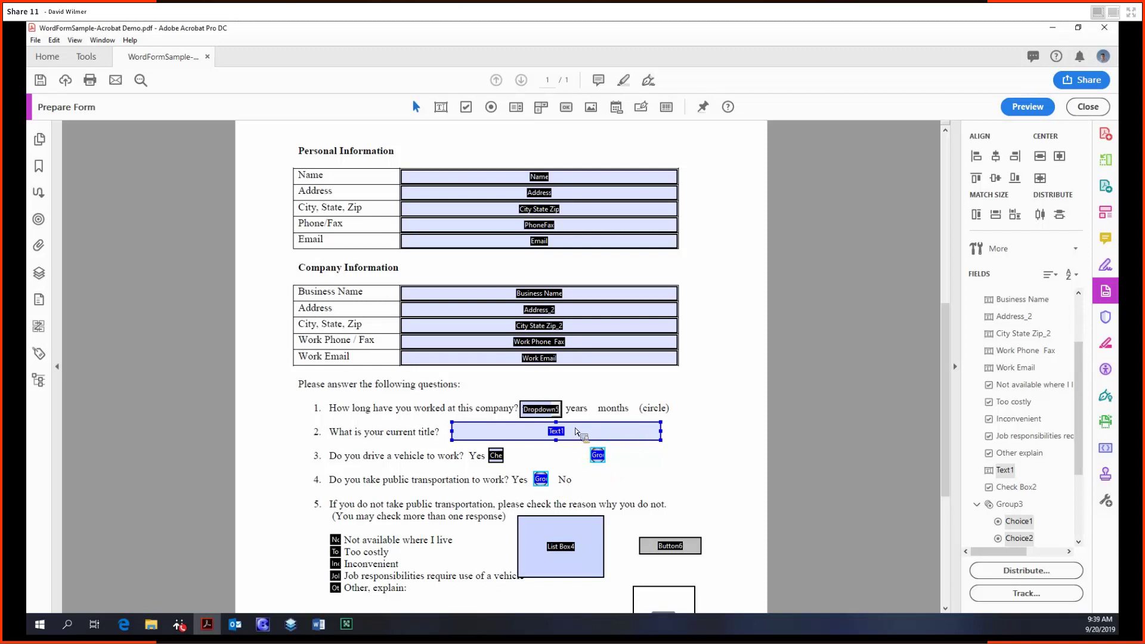
left_click(599, 456, "ctrl")
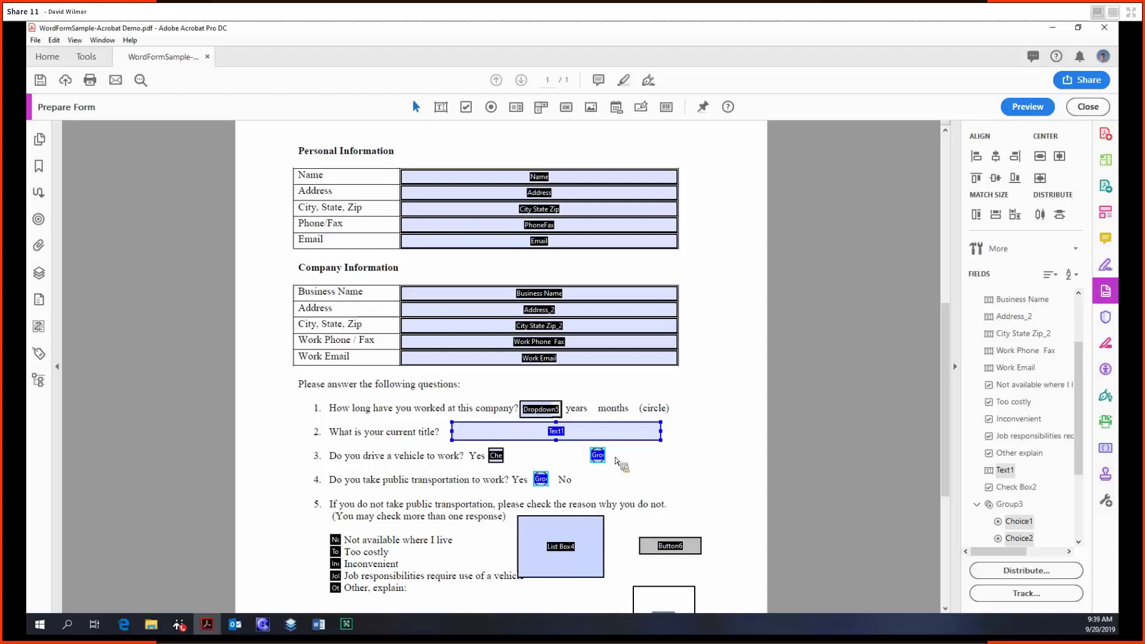
left_click(604, 457, "ctrl")
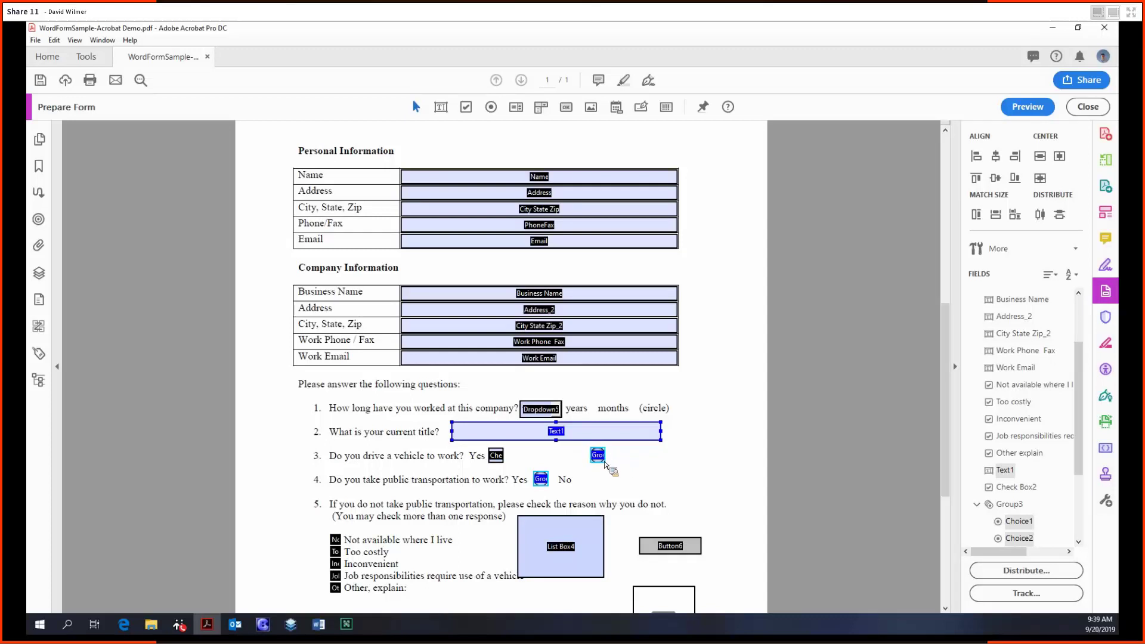
left_click(1061, 218)
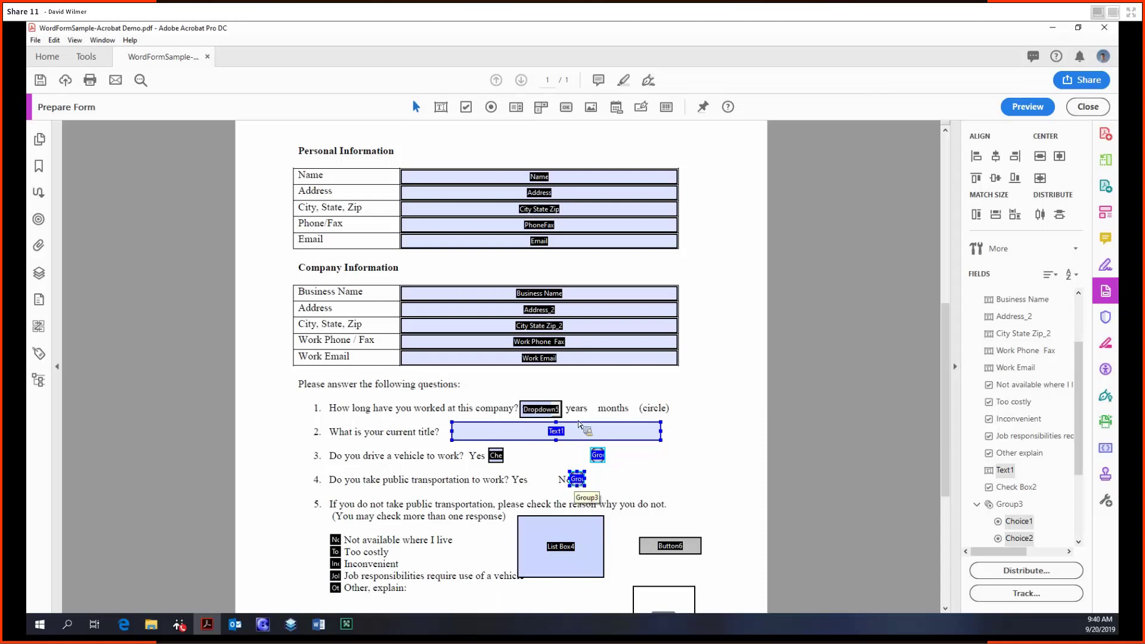
left_click(695, 496)
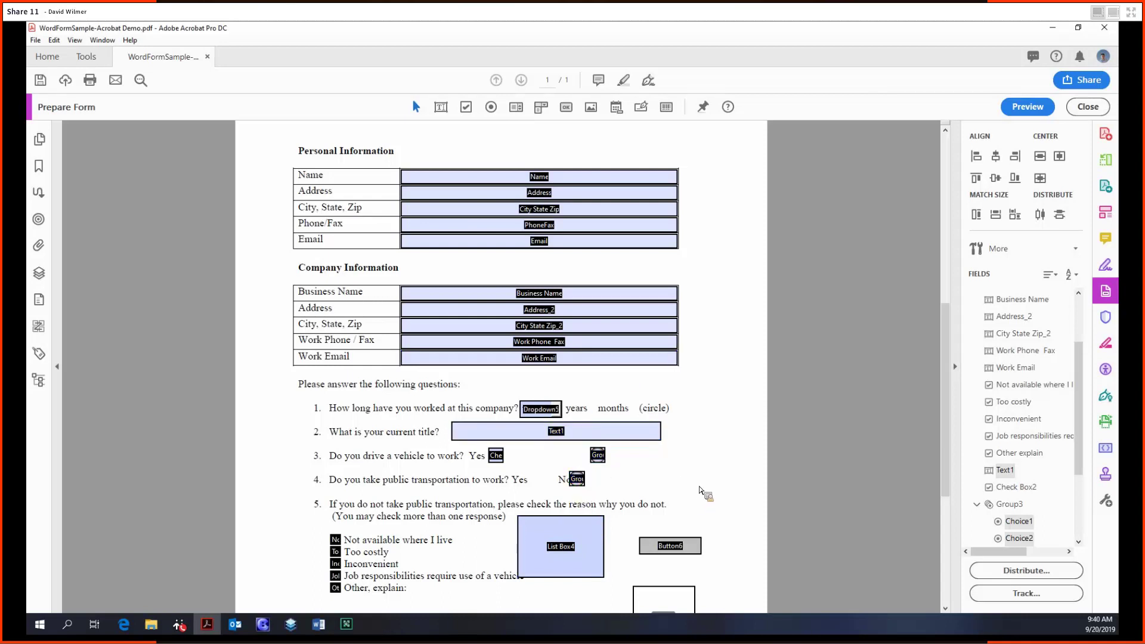
scroll(701, 490, "down", 3)
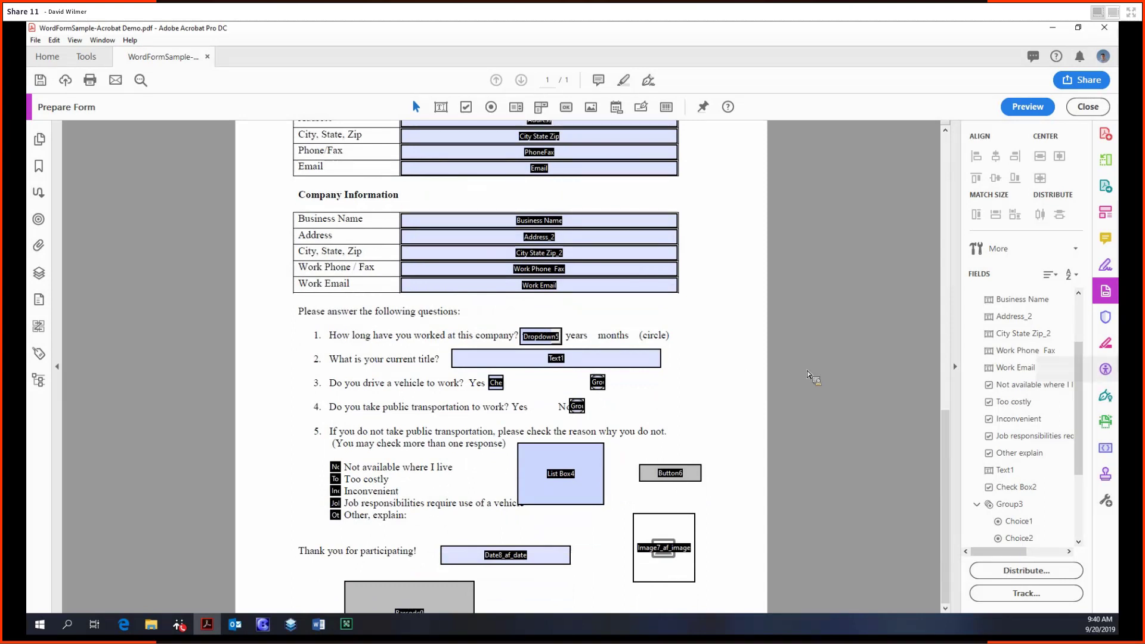
Step: Cancel the Convert to Adobe Sign Form attempt and switch the form to Preview mode
left_click(1029, 251)
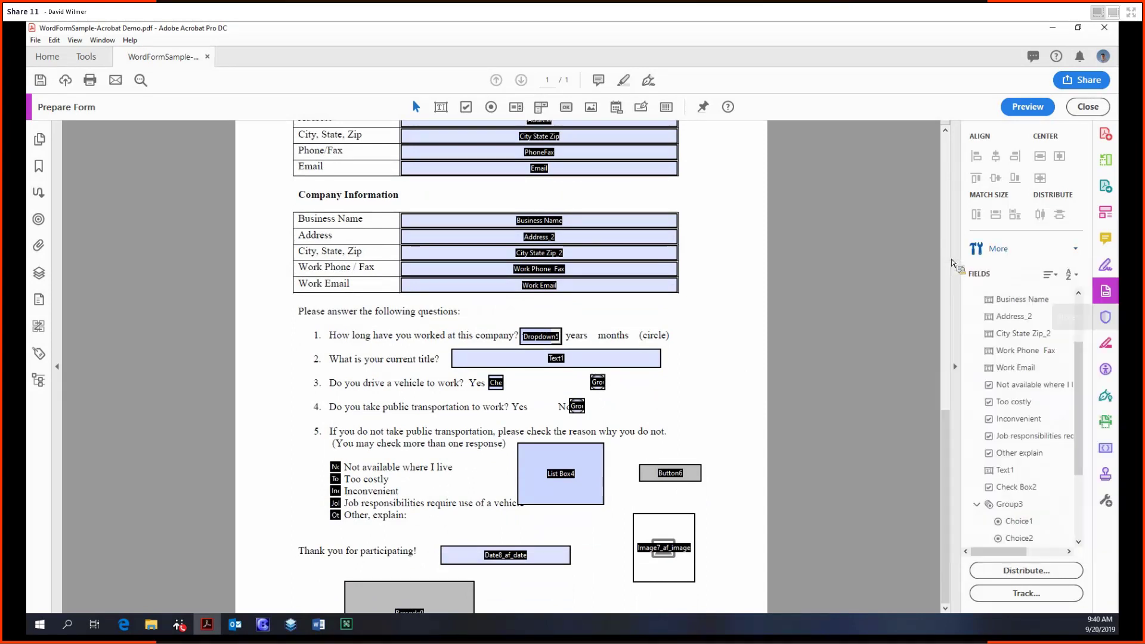
left_click(1007, 250)
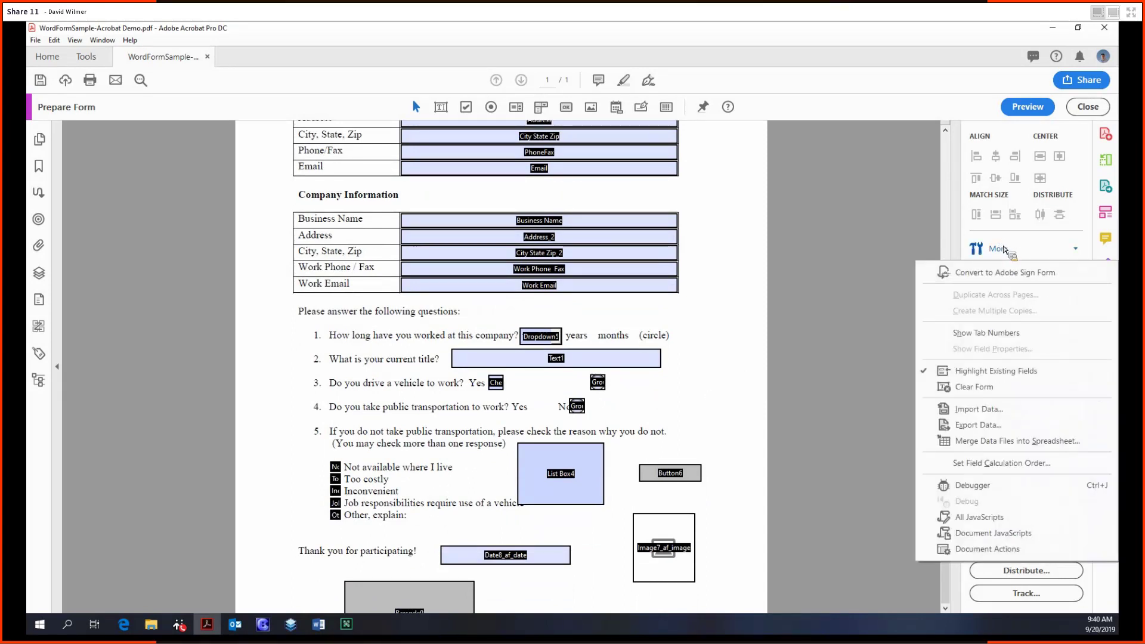
left_click(984, 273)
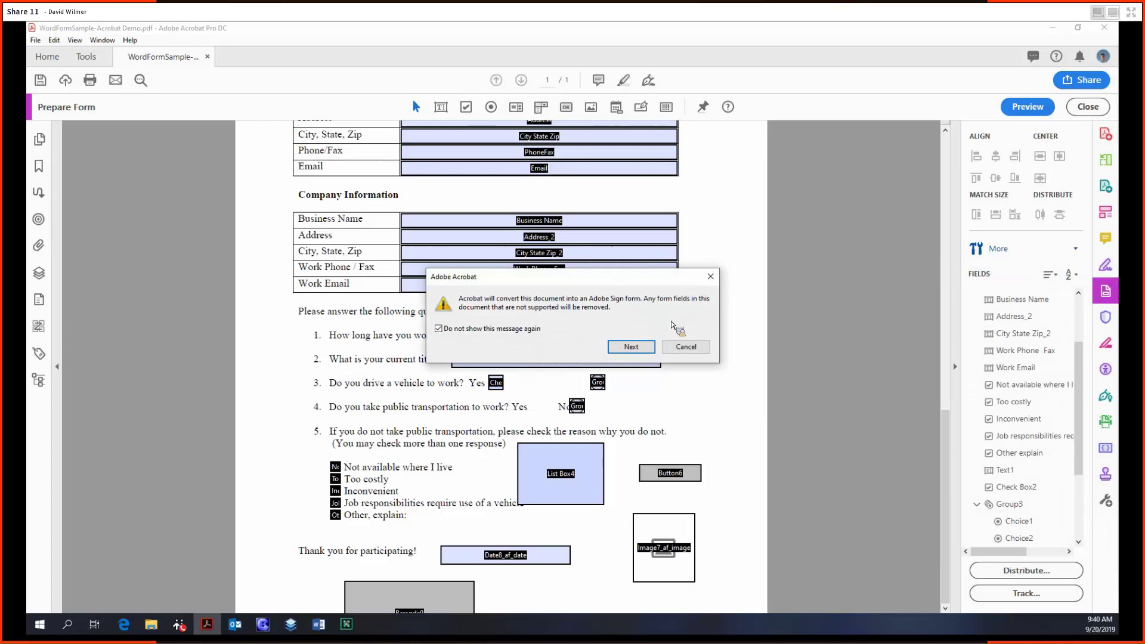
left_click(685, 348)
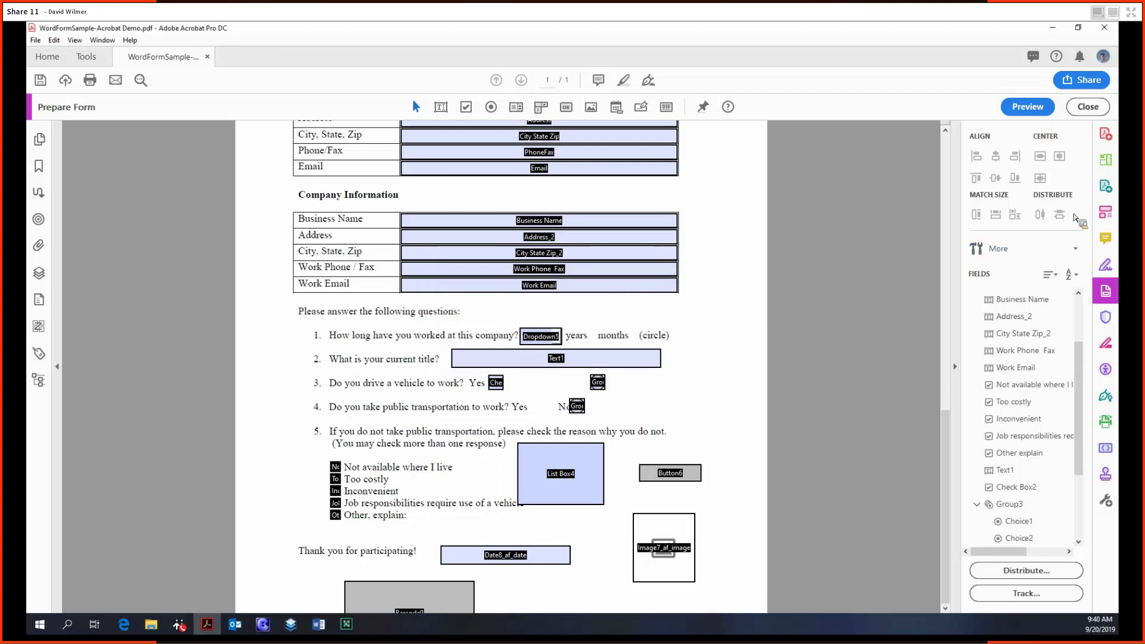
left_click(990, 253)
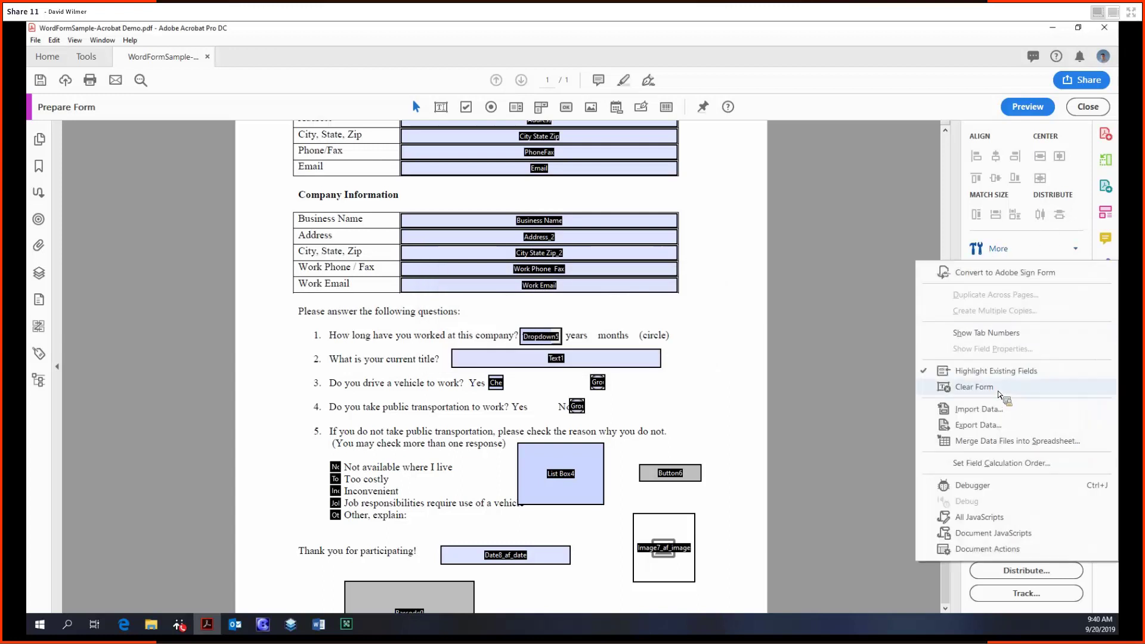
left_click(985, 117)
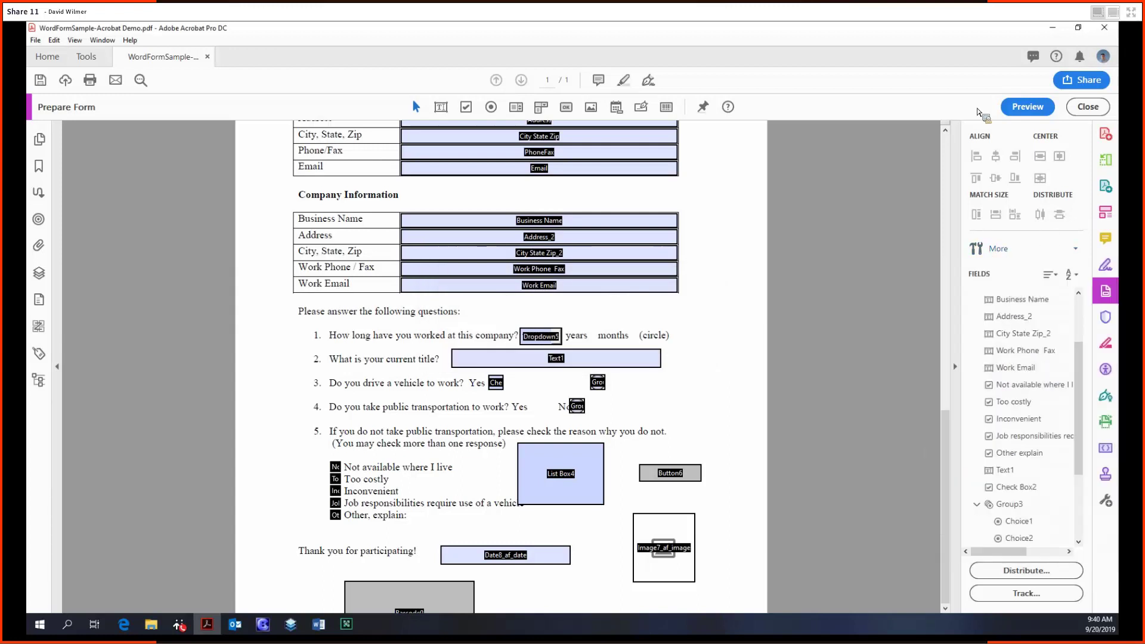
left_click(1016, 113)
Step: Test-fill the form: 3 years worked, a sample title, Yes for driving, No for transport
left_click(626, 336)
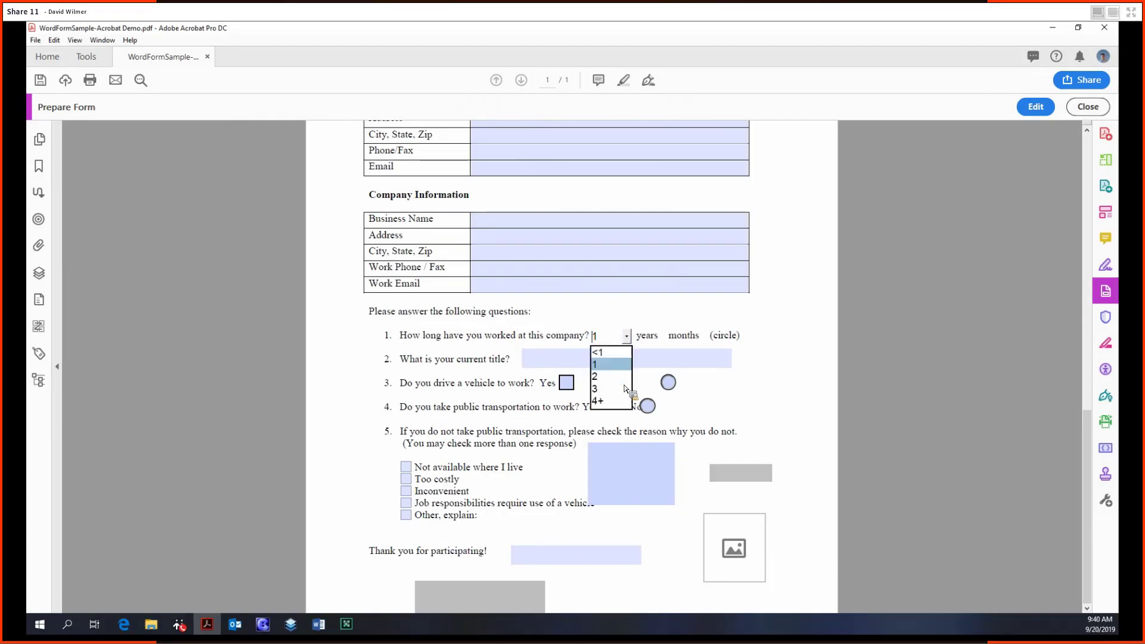
left_click(624, 367)
key("Tab")
type("lsdkjalksjdflkj")
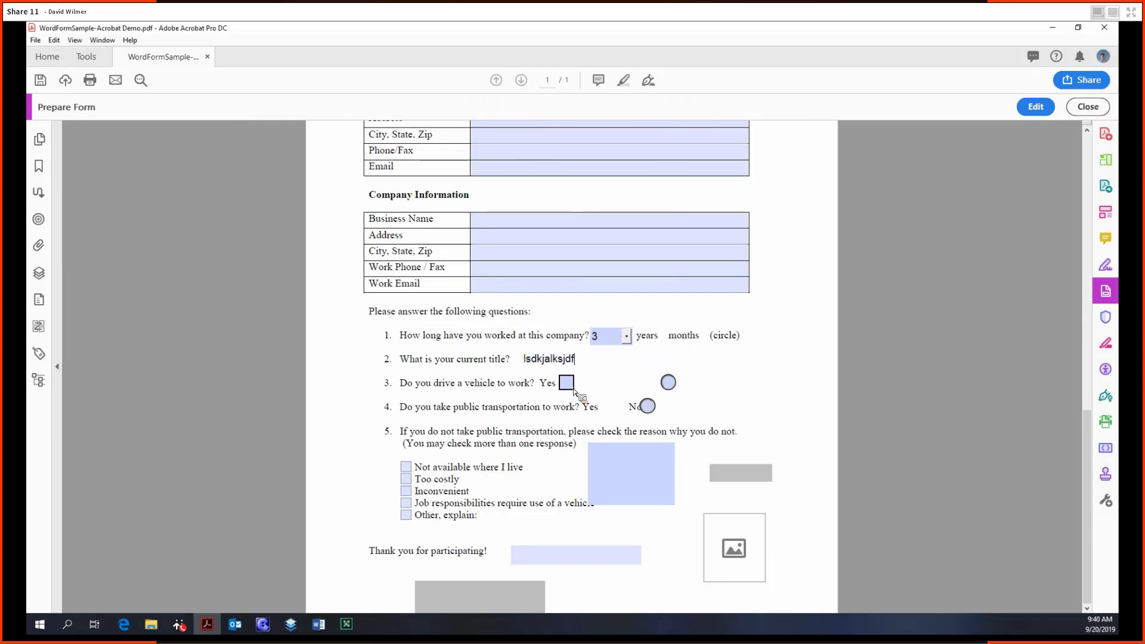
key("Tab")
left_click(568, 383)
left_click(669, 383)
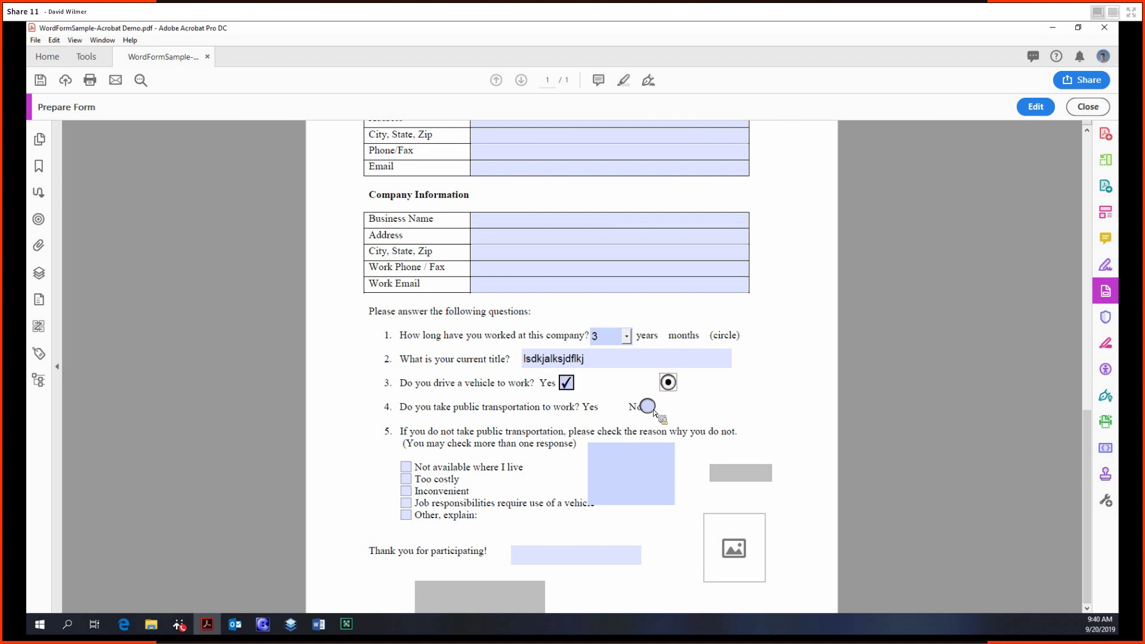
left_click(651, 409)
Step: Return to editing and clear all entered values from the form
left_click(1030, 107)
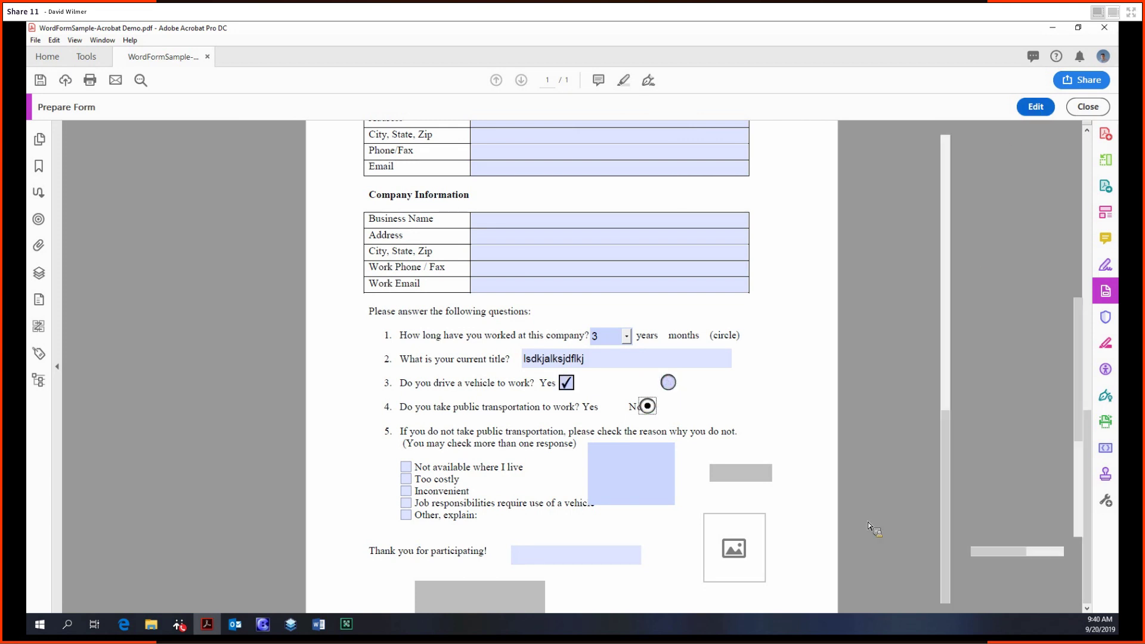
right_click(999, 398)
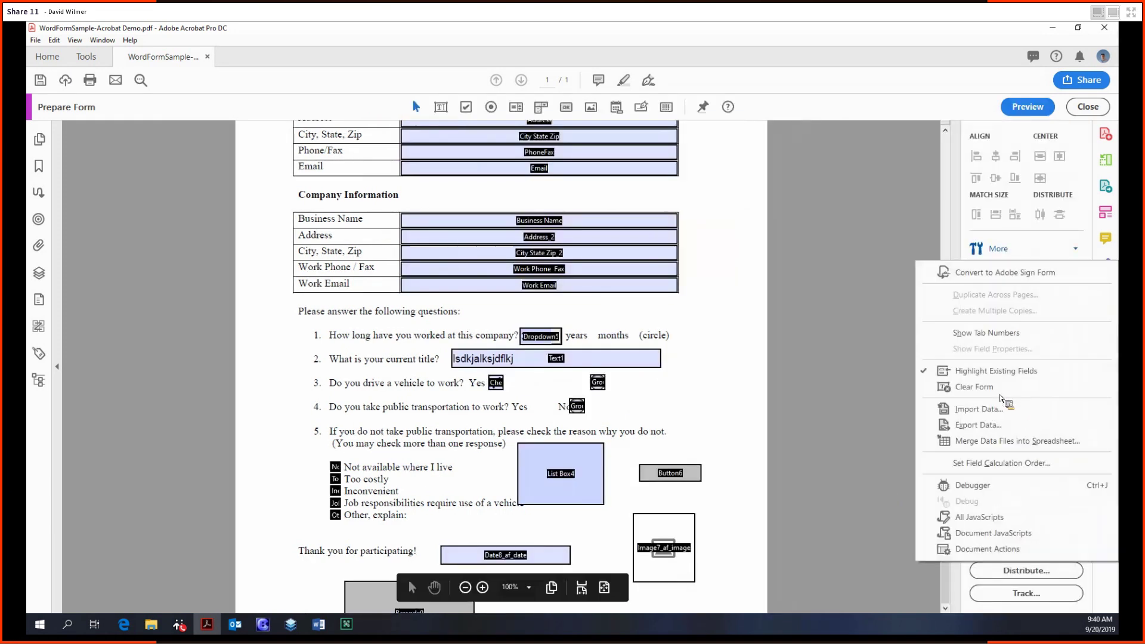
key("Return")
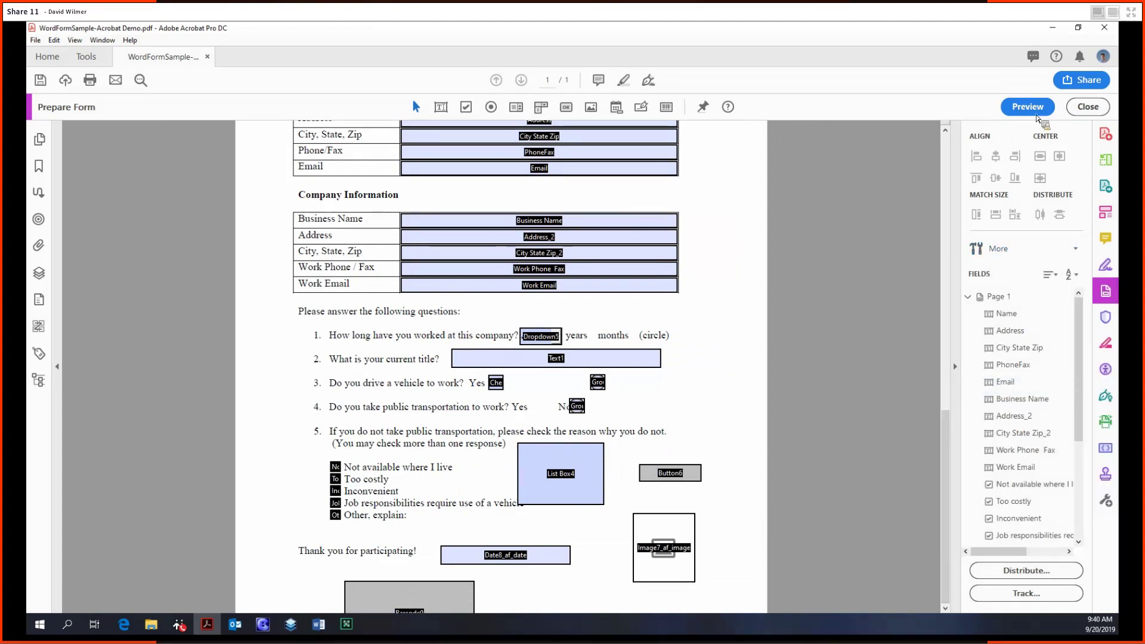
Step: Preview again, type a new title, tick Yes for driving, and return to editing
left_click(1020, 107)
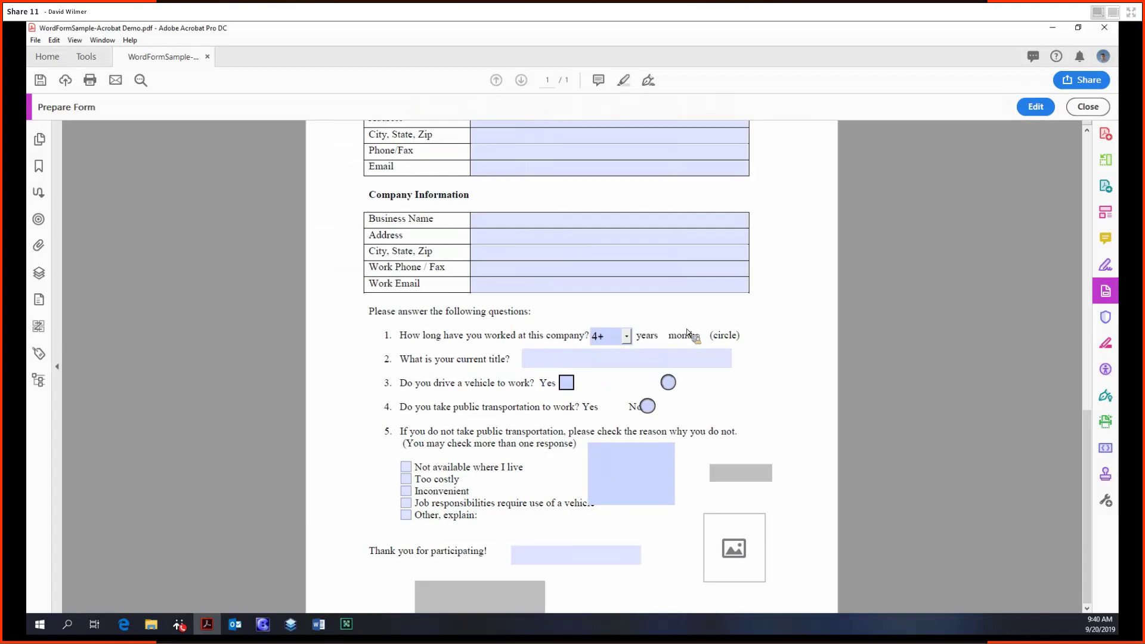
left_click(617, 359)
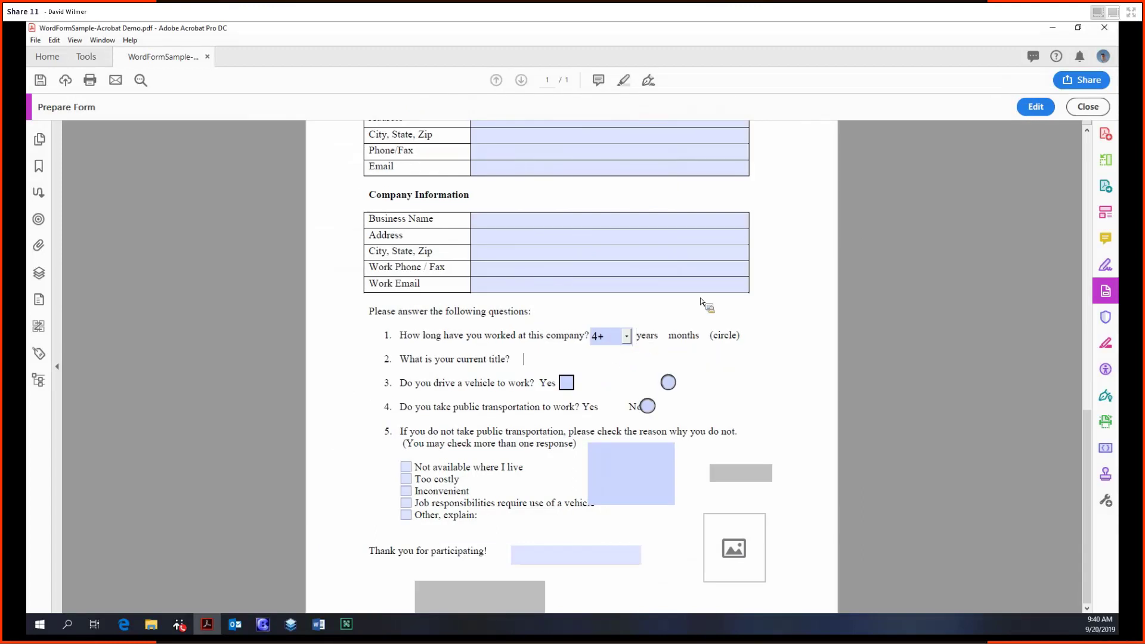
type("asldkjflkajsdflkjasd")
key("Tab")
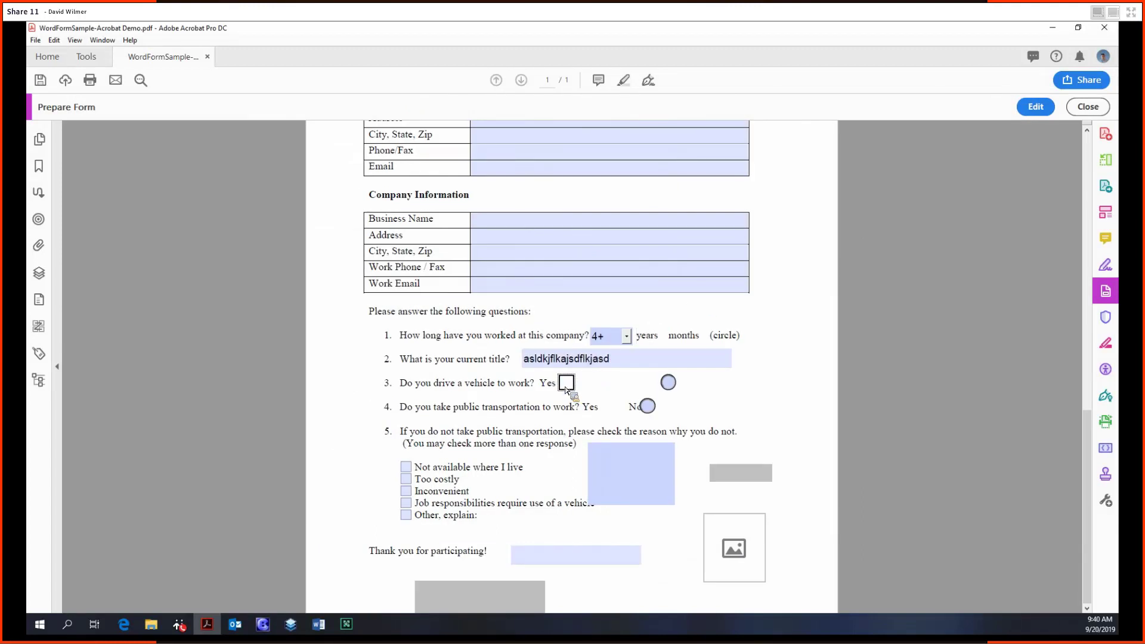
key("space")
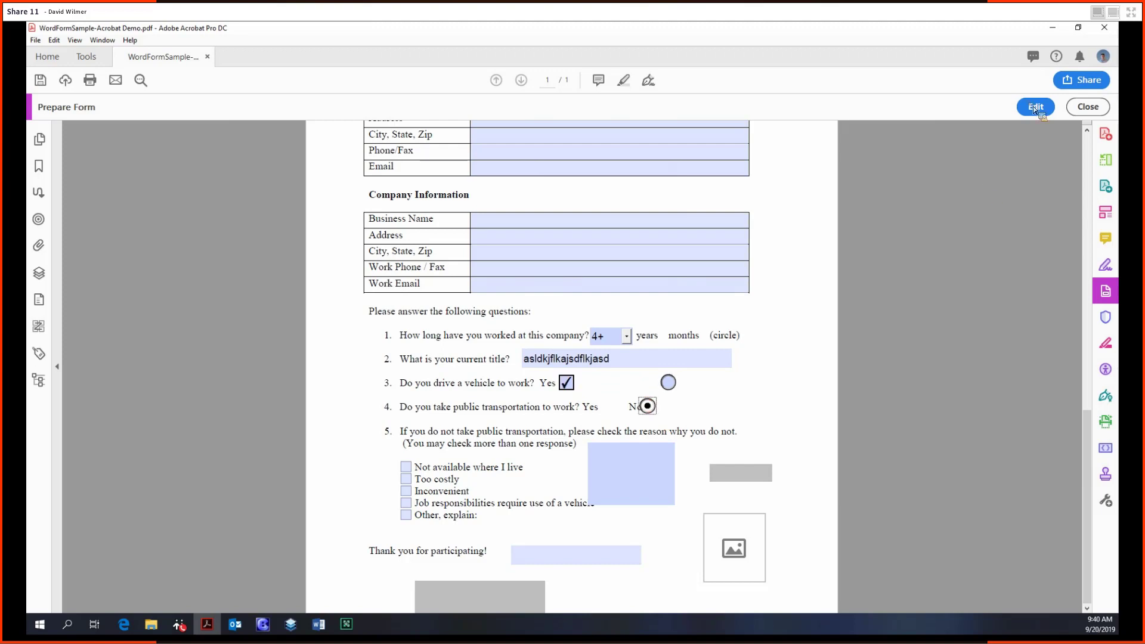
left_click(1036, 107)
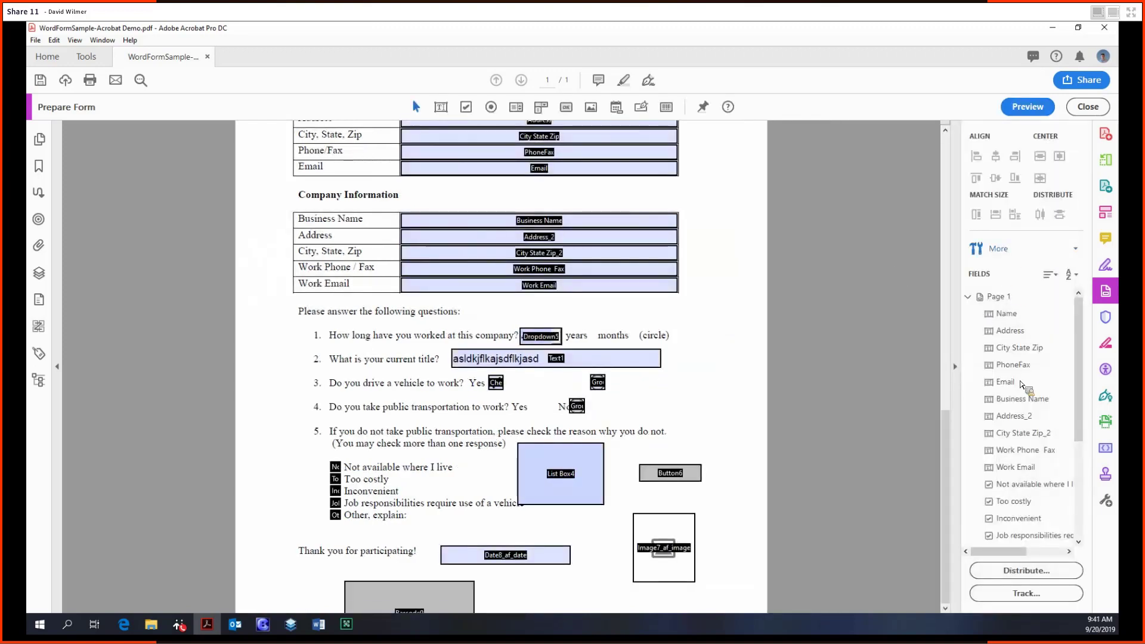
Step: Export the form data as an FDF file in the 2 - Intermediate folder, then preview
left_click(998, 248)
left_click(976, 408)
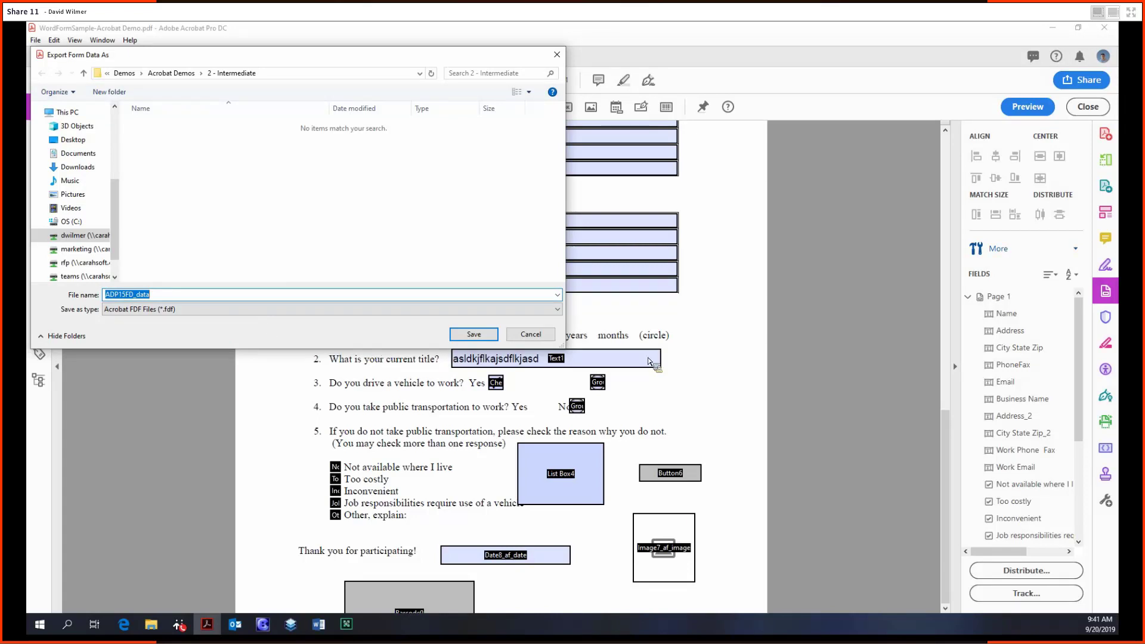
left_click(470, 334)
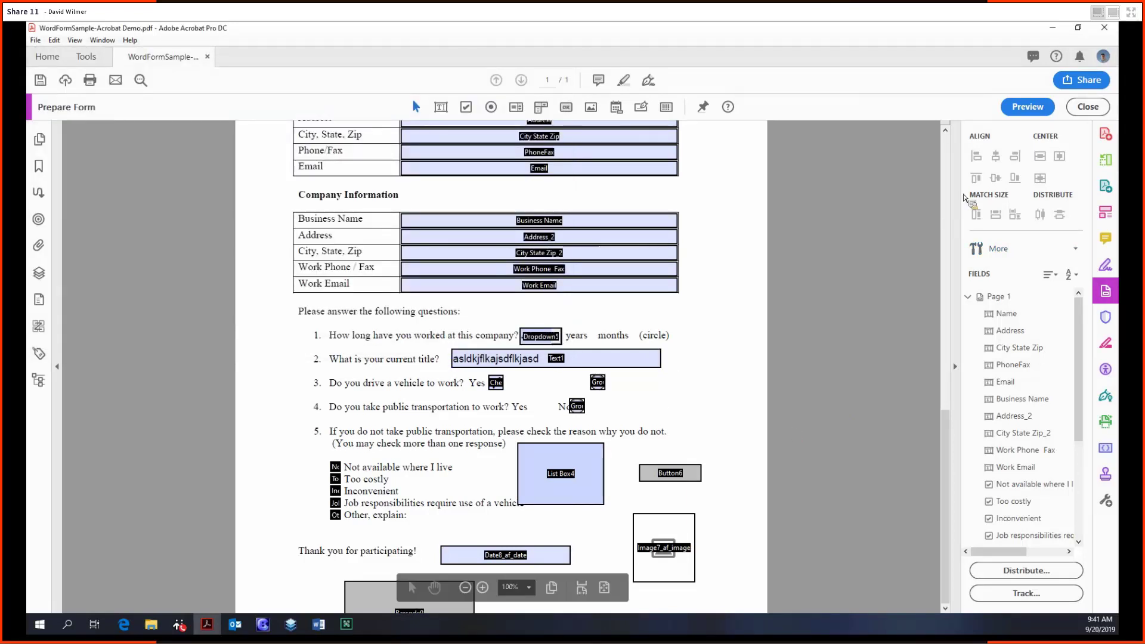
left_click(1026, 106)
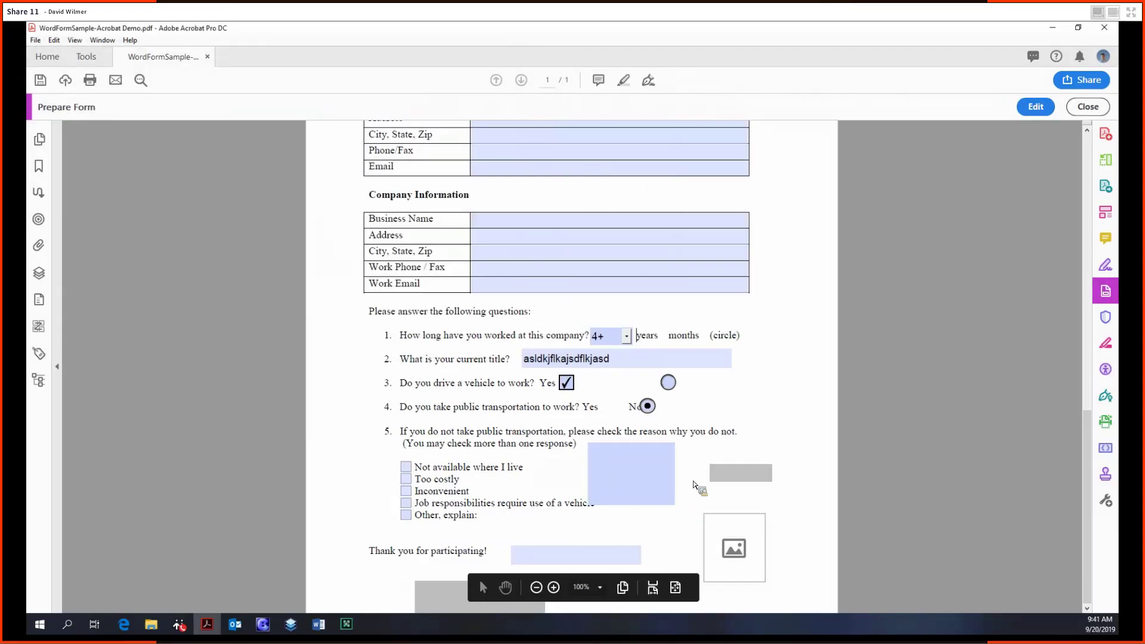
Step: Reset the form, then import ADP15FD_data in edit mode to restore the entries
left_click(734, 481)
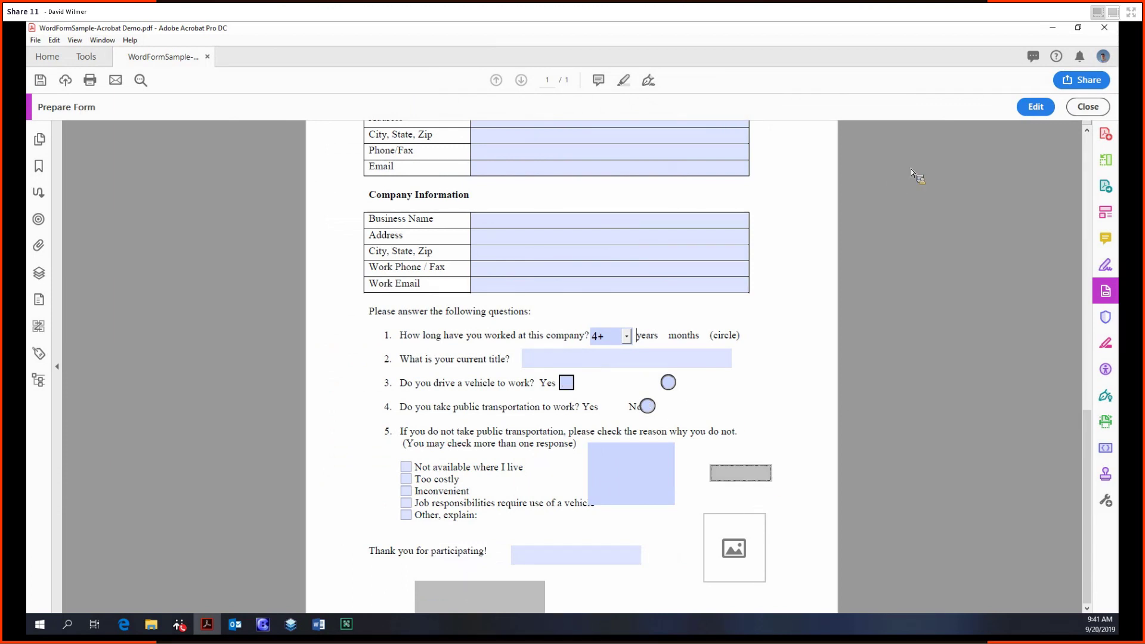
left_click(1037, 110)
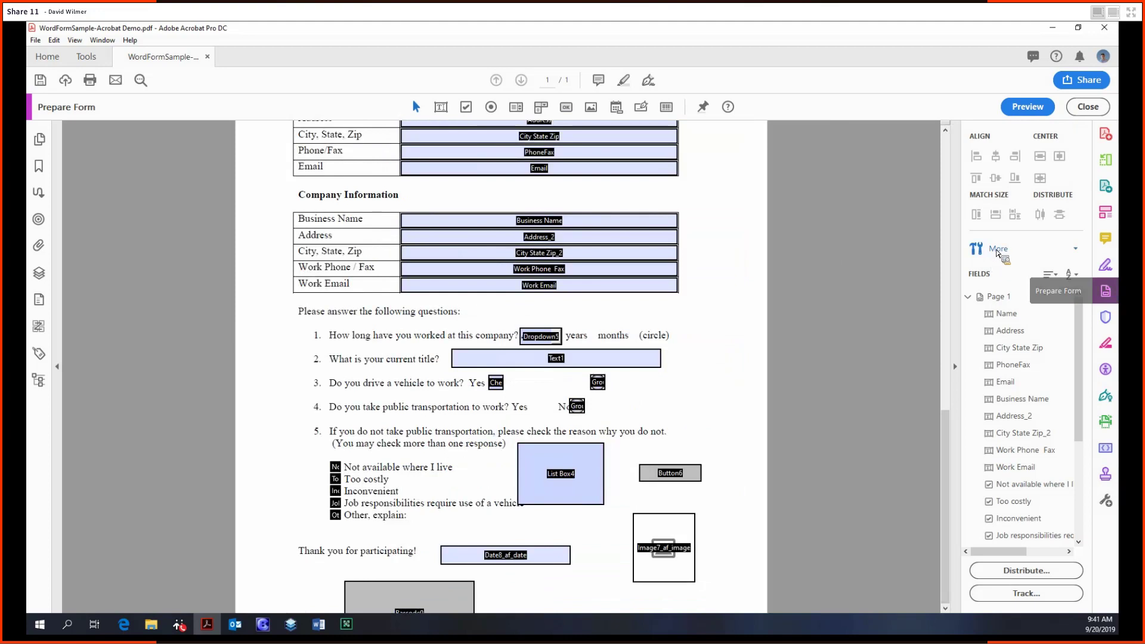
left_click(995, 248)
left_click(1023, 410)
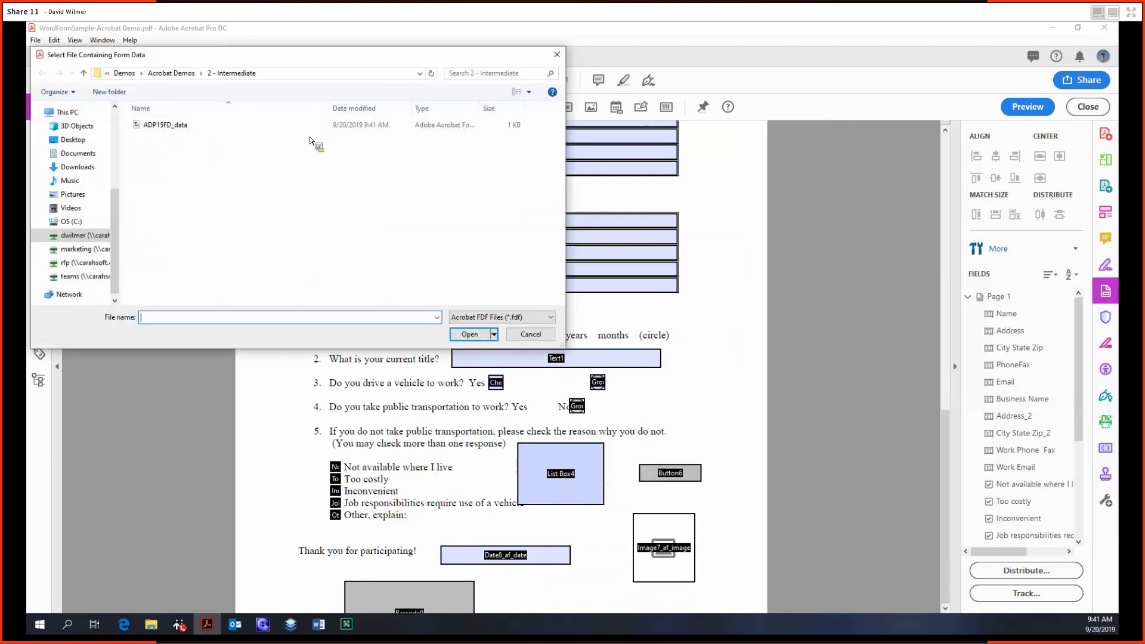
double_click(306, 125)
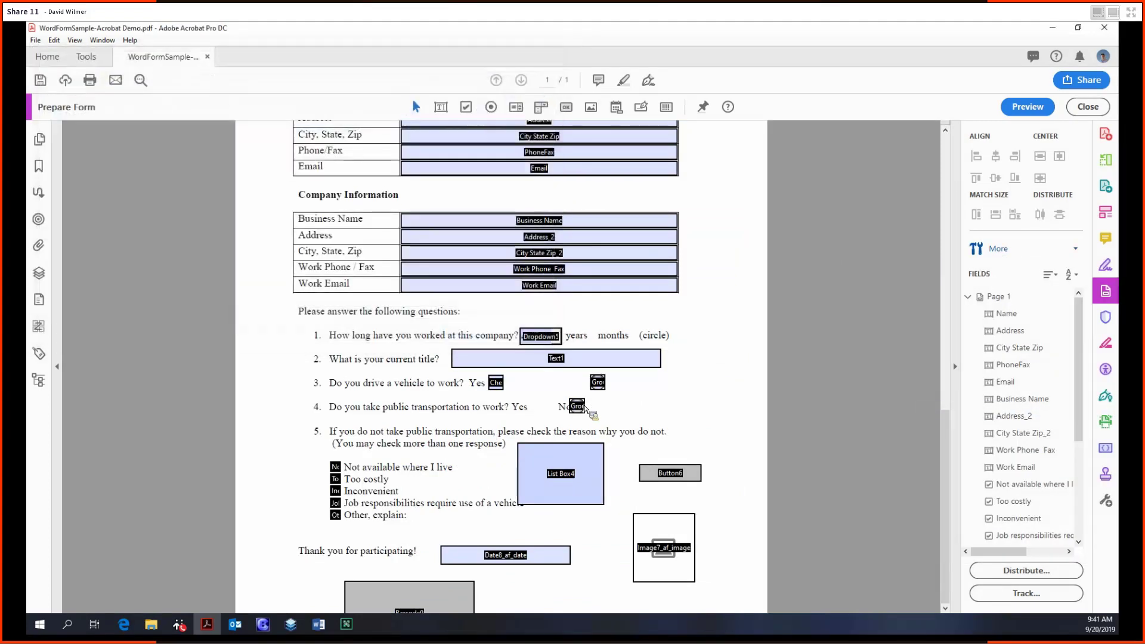
left_click(1043, 253)
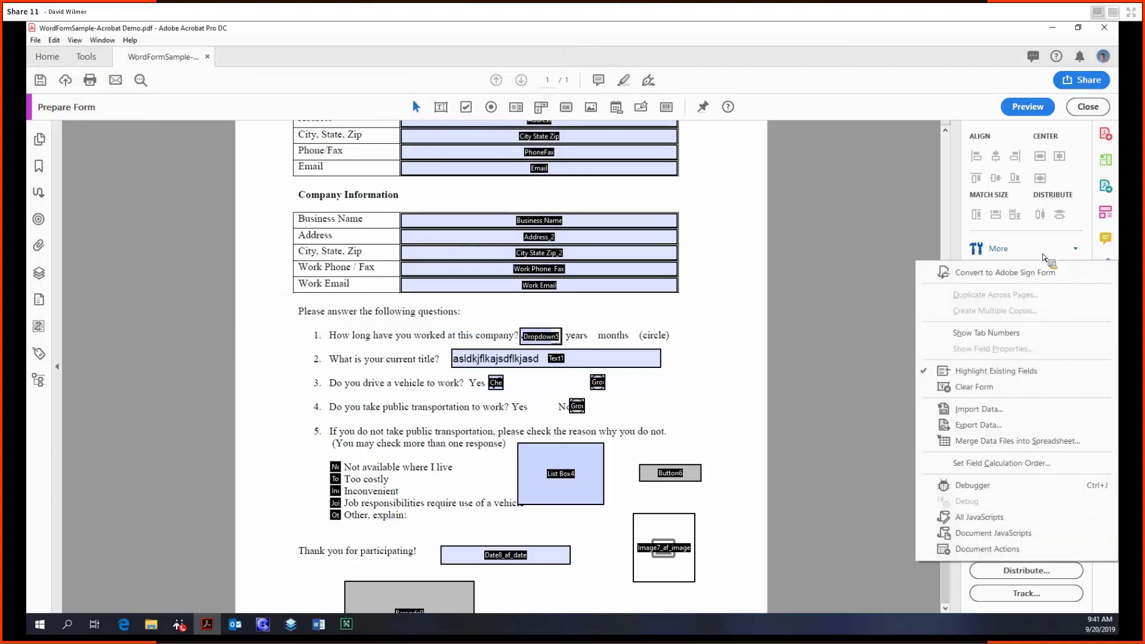
Step: Add the five filled-in forms from 0 - Customer Notes to Merge Data Files into Spreadsheet
left_click(996, 449)
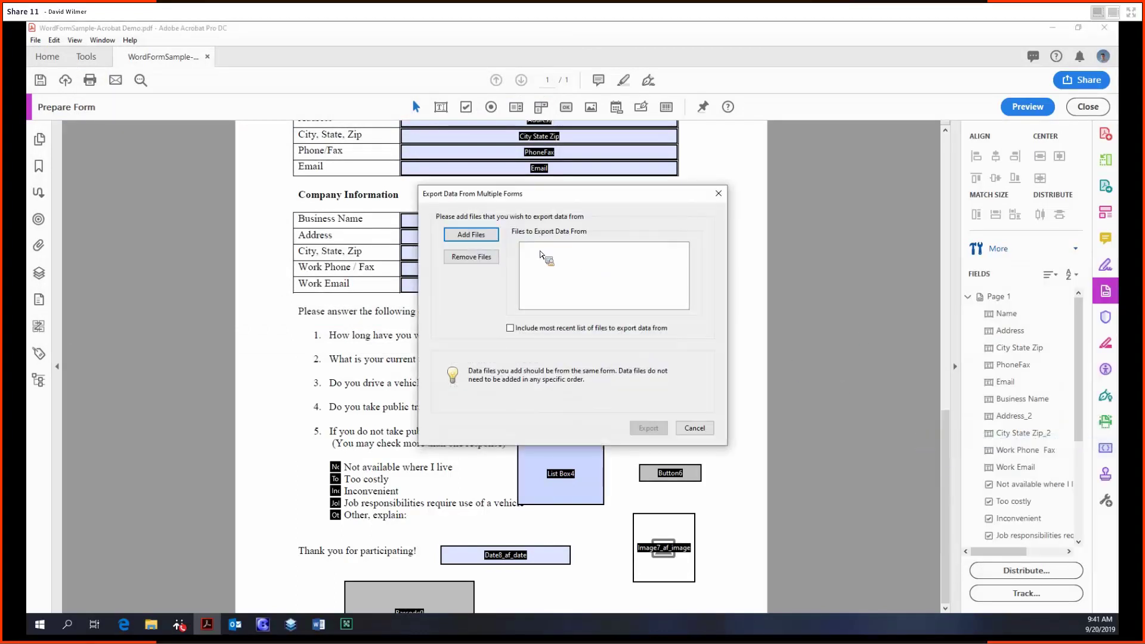
left_click(464, 237)
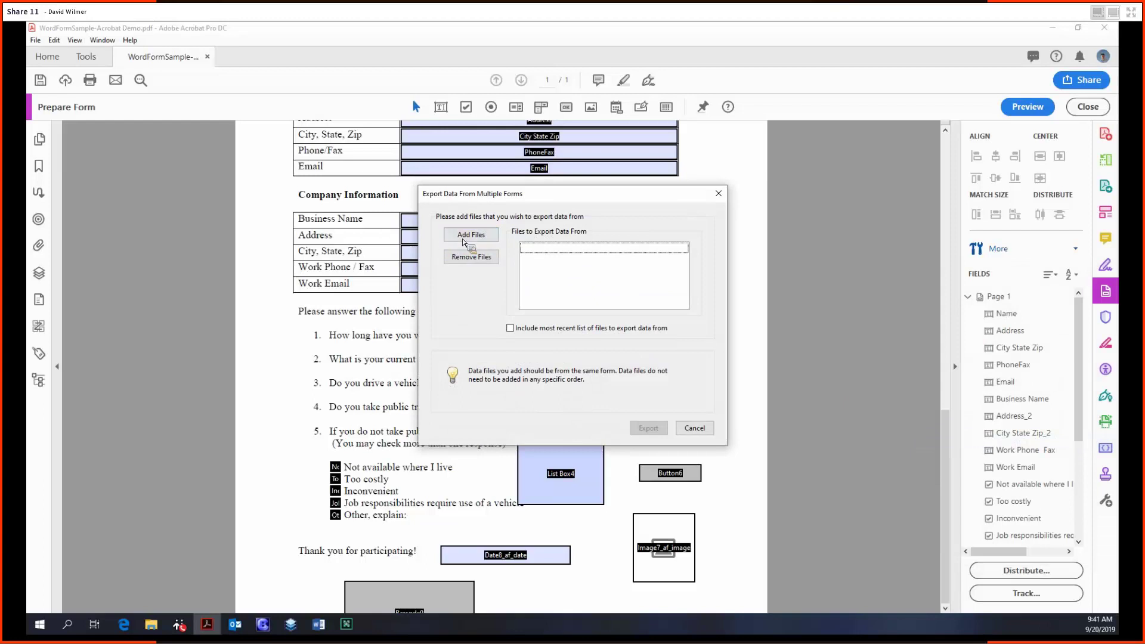
key("alt+Up")
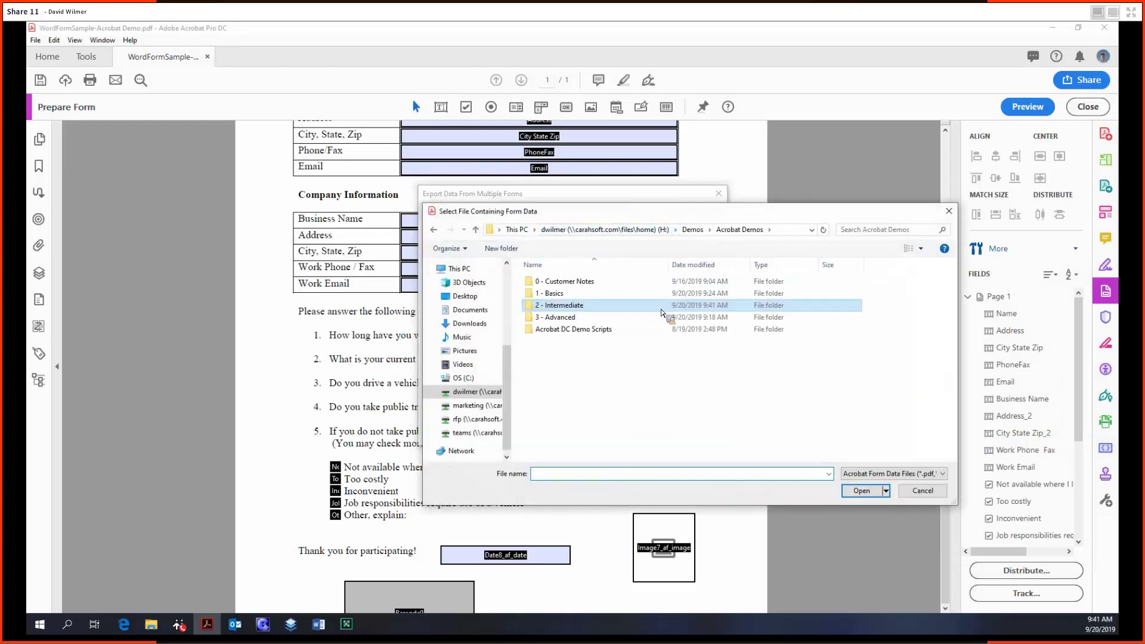
key("alt+Up")
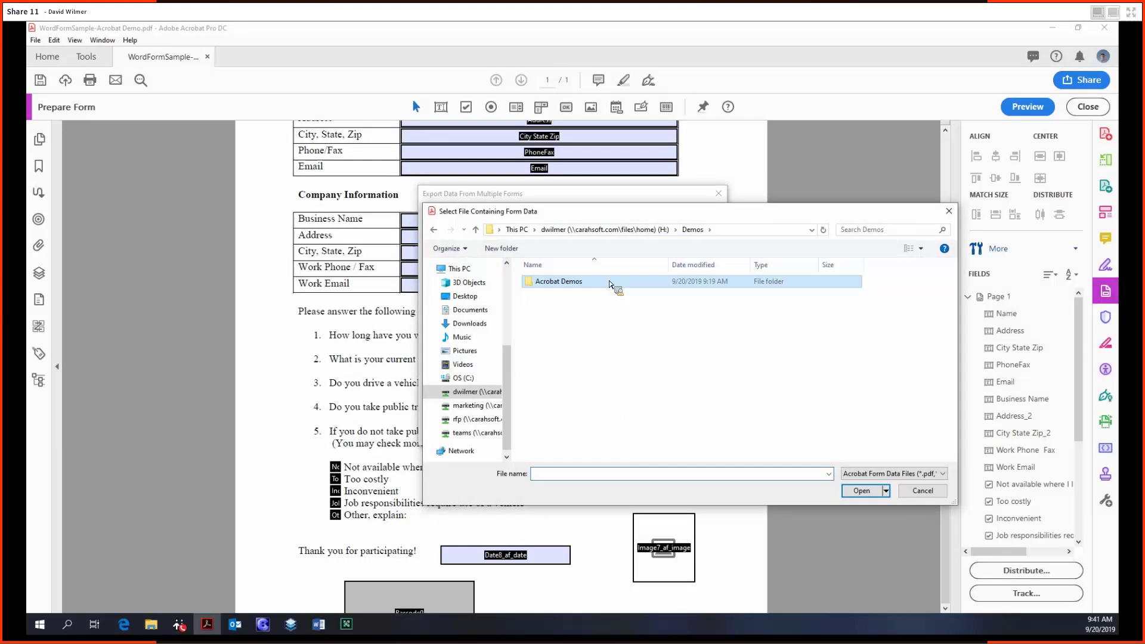
double_click(601, 284)
double_click(590, 281)
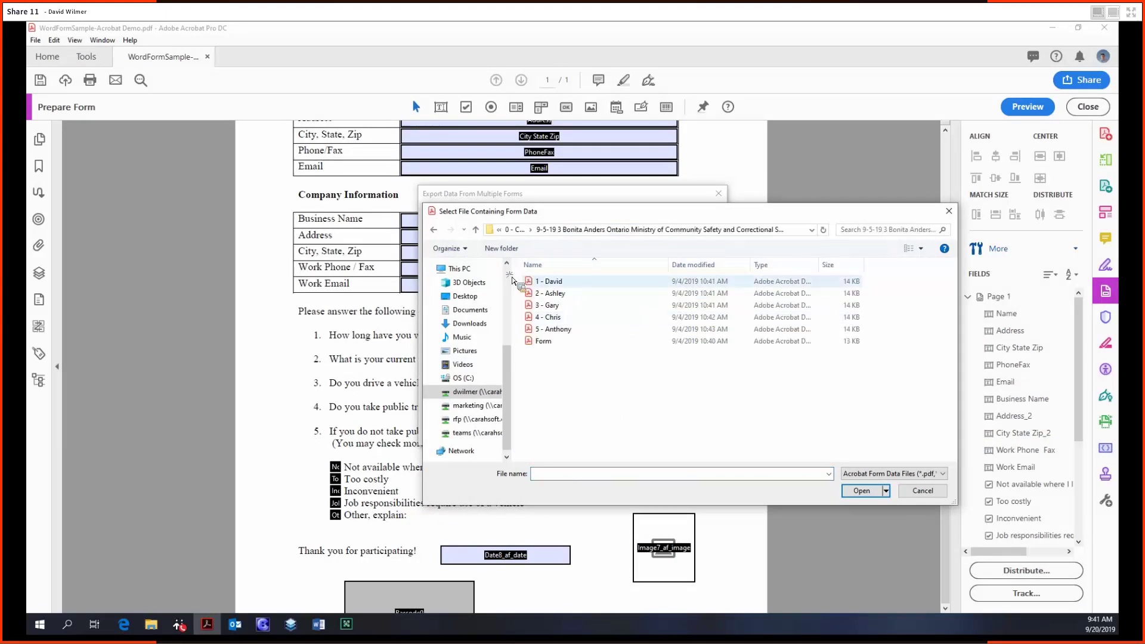
left_click_drag(525, 278, 599, 334)
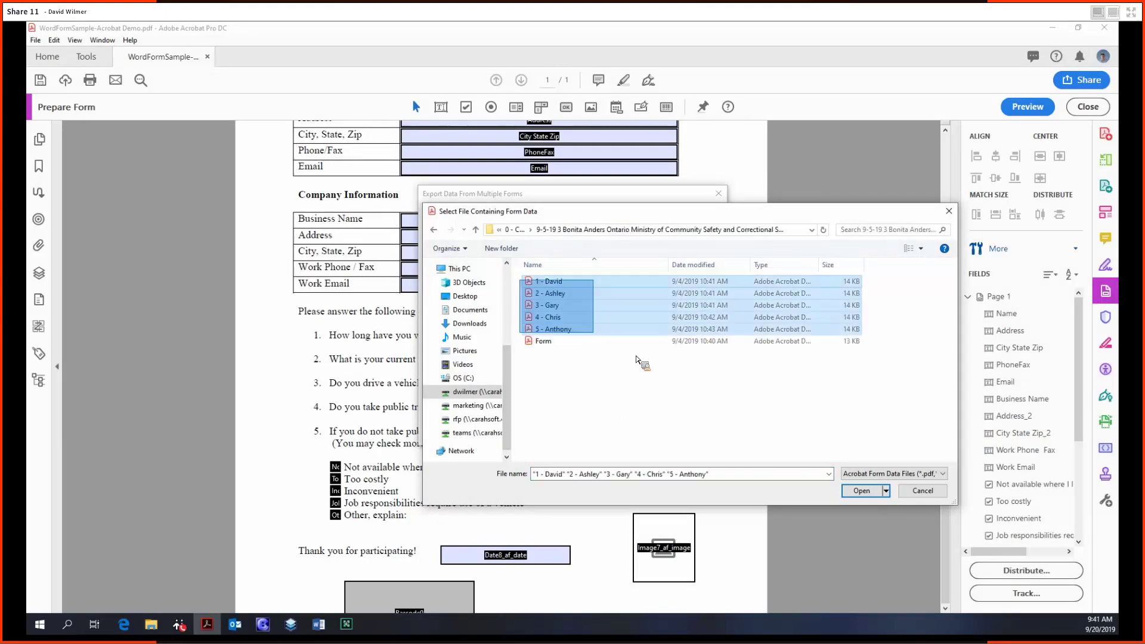
left_click(872, 489)
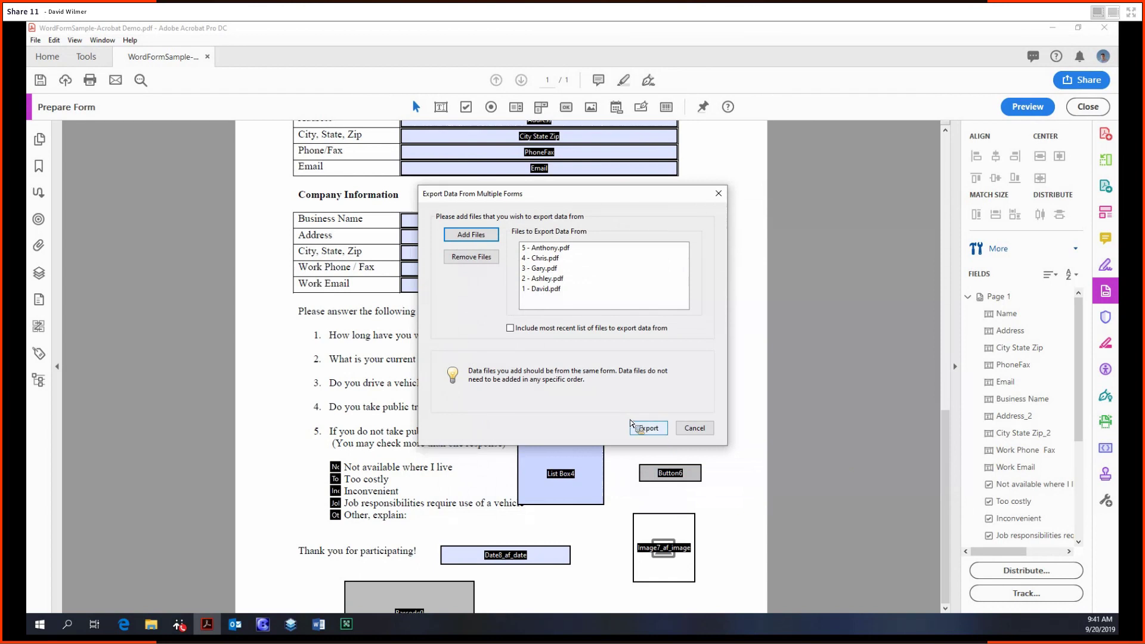
Step: Export the merged data as report.csv, replacing the old file, and view it in Excel
left_click(646, 428)
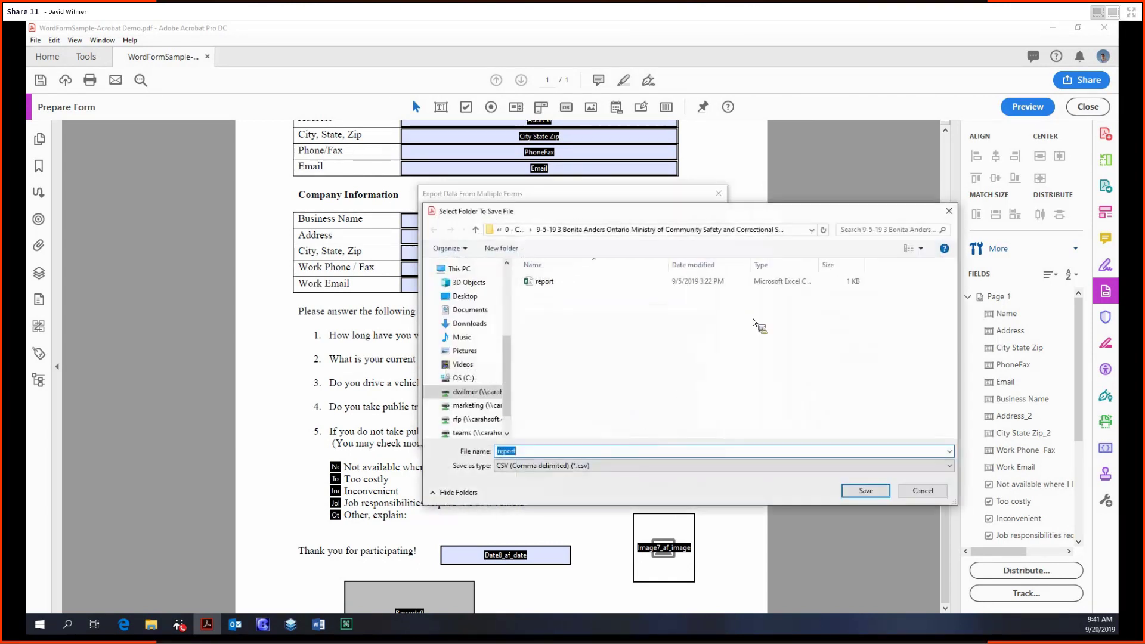
left_click(866, 490)
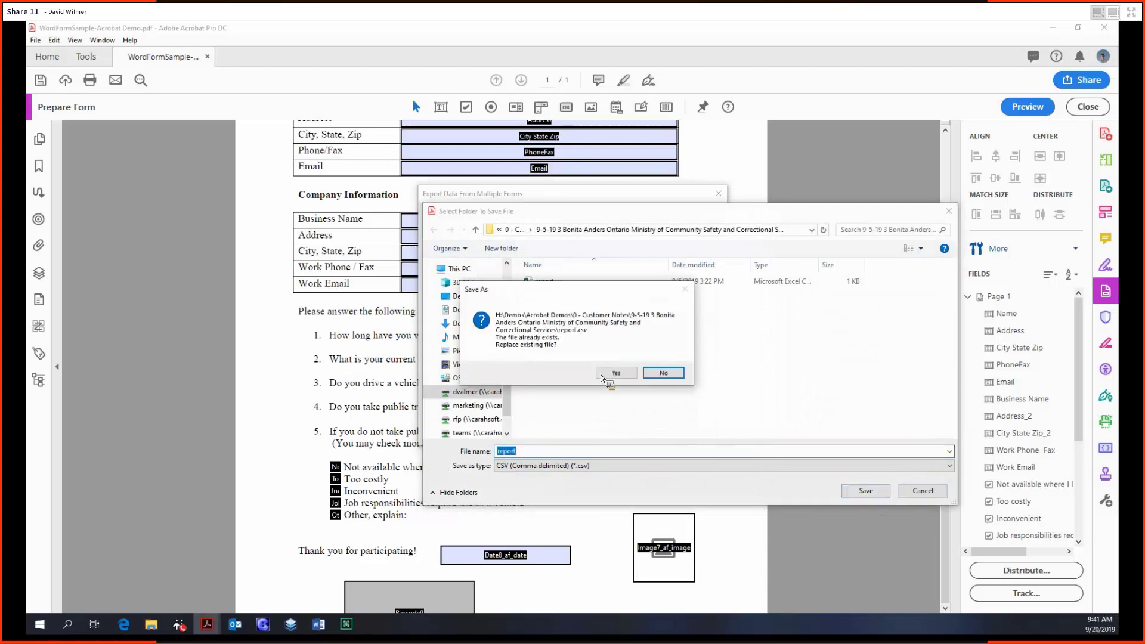
left_click(614, 374)
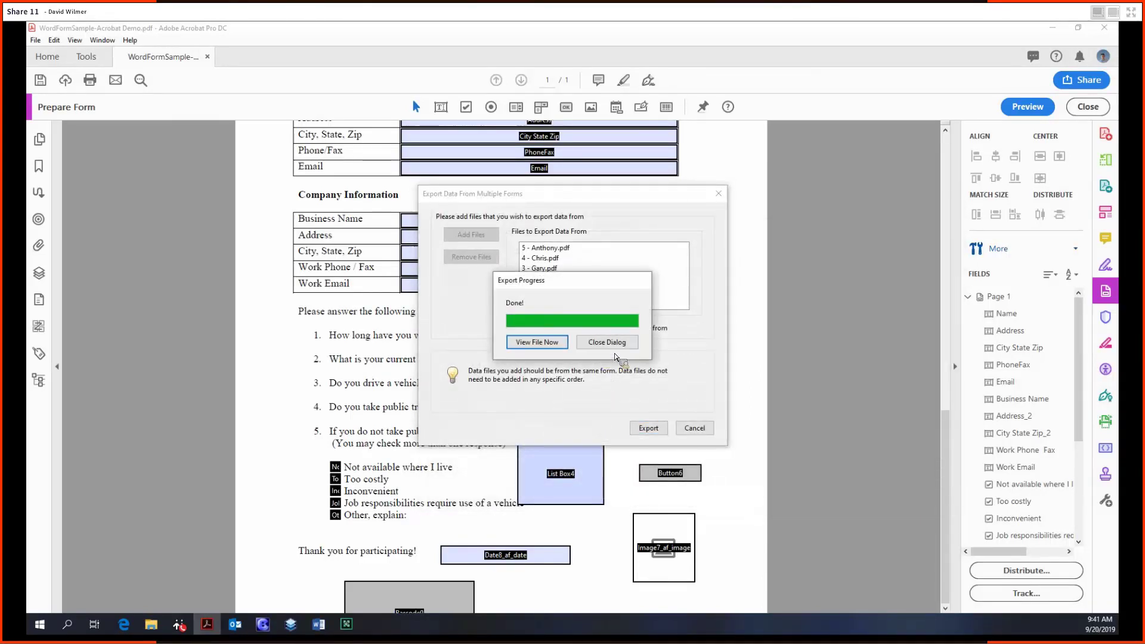
left_click(540, 348)
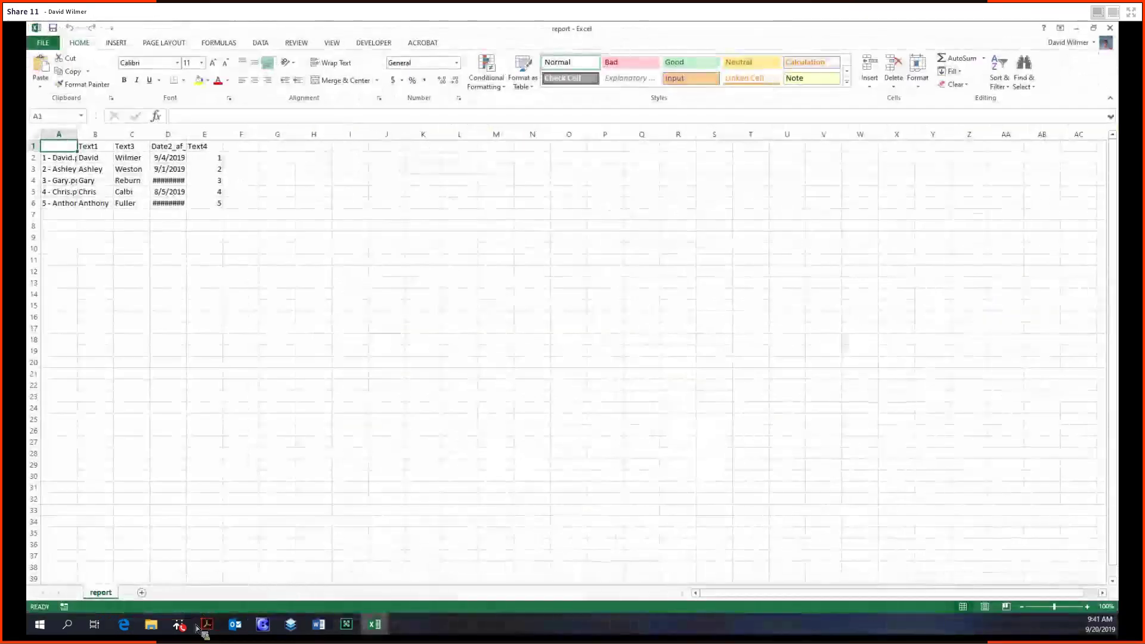
left_click(207, 624)
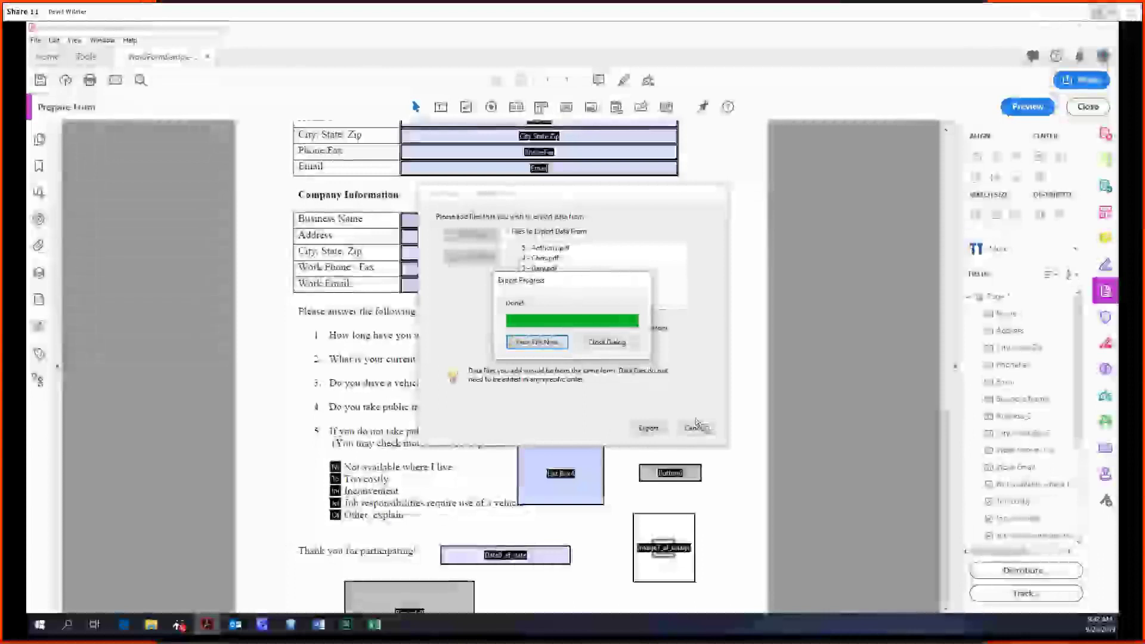
left_click(607, 342)
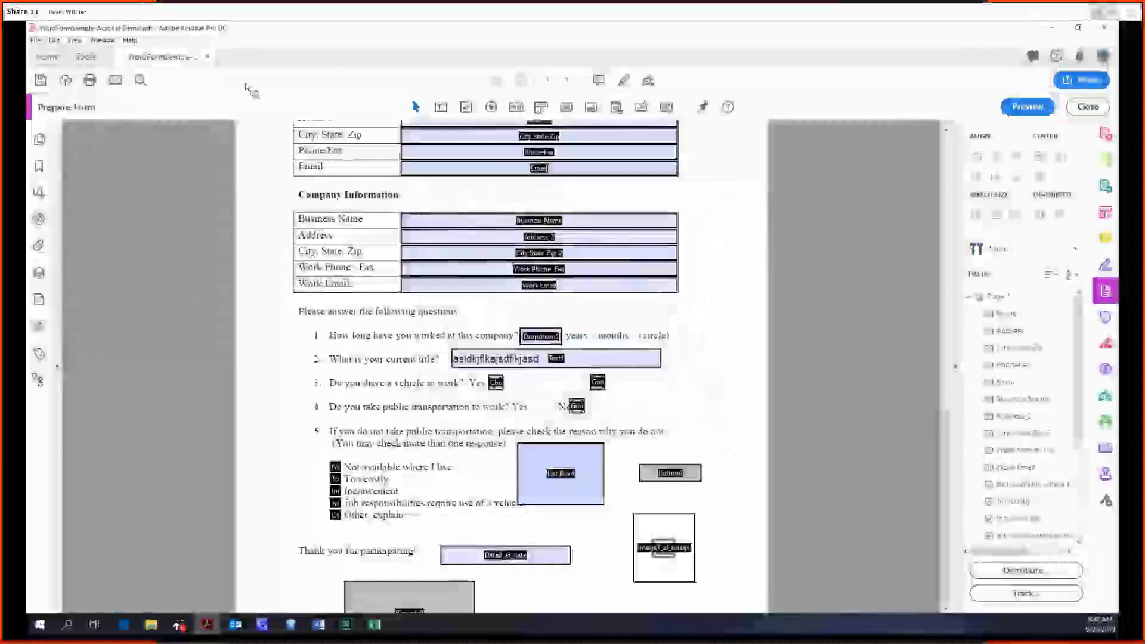
Step: Open the five filled-in form PDFs in Acrobat
left_click(35, 40)
left_click(48, 55)
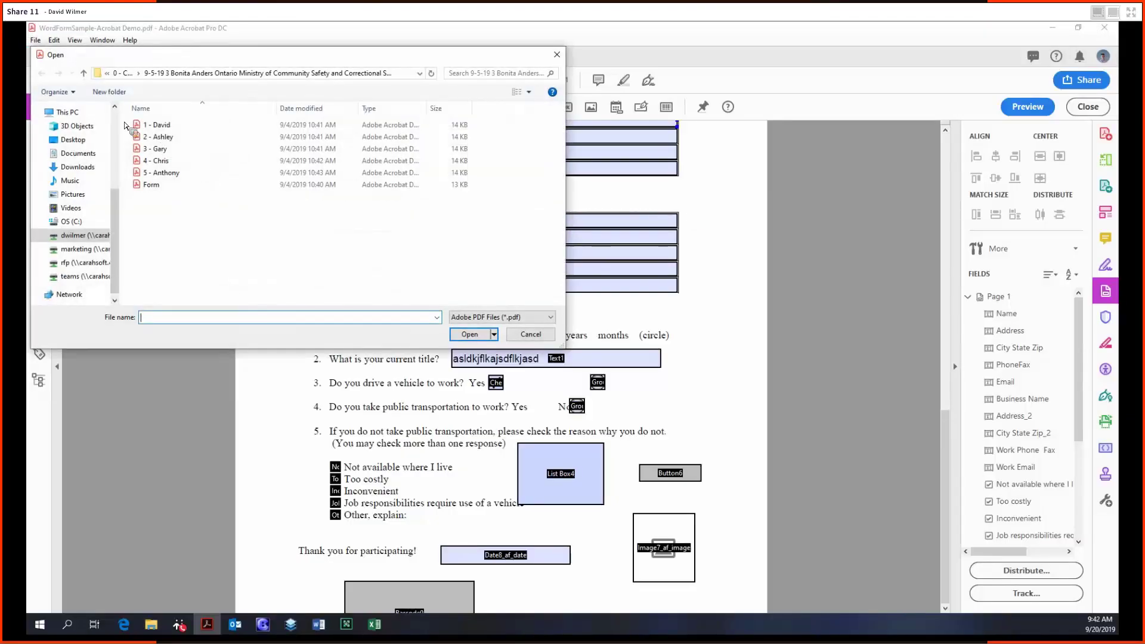
left_click_drag(125, 125, 172, 174)
key("Return")
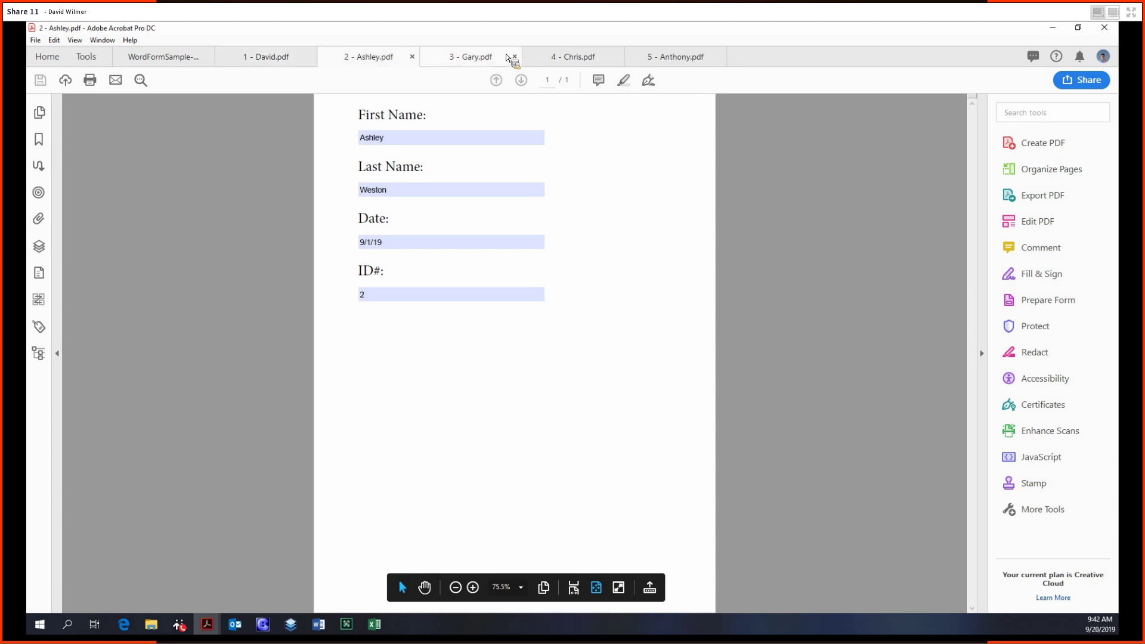
Step: Compare the form with the Excel report, then switch to the first filled-in form's tab
left_click(1068, 309)
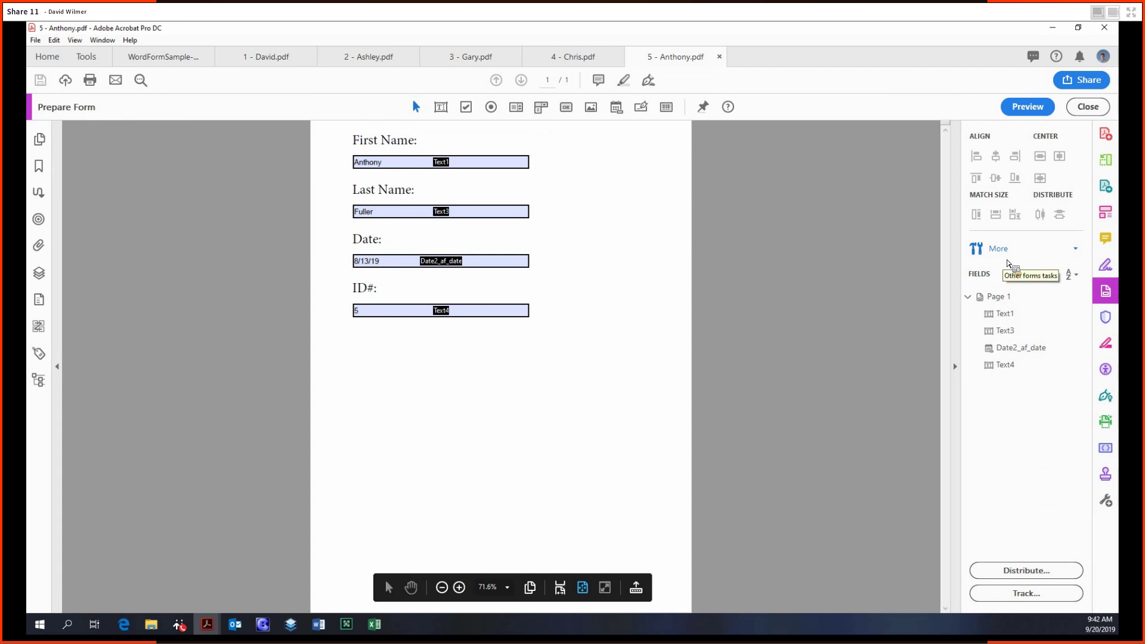
left_click(381, 626)
left_click_drag(392, 36, 430, 27)
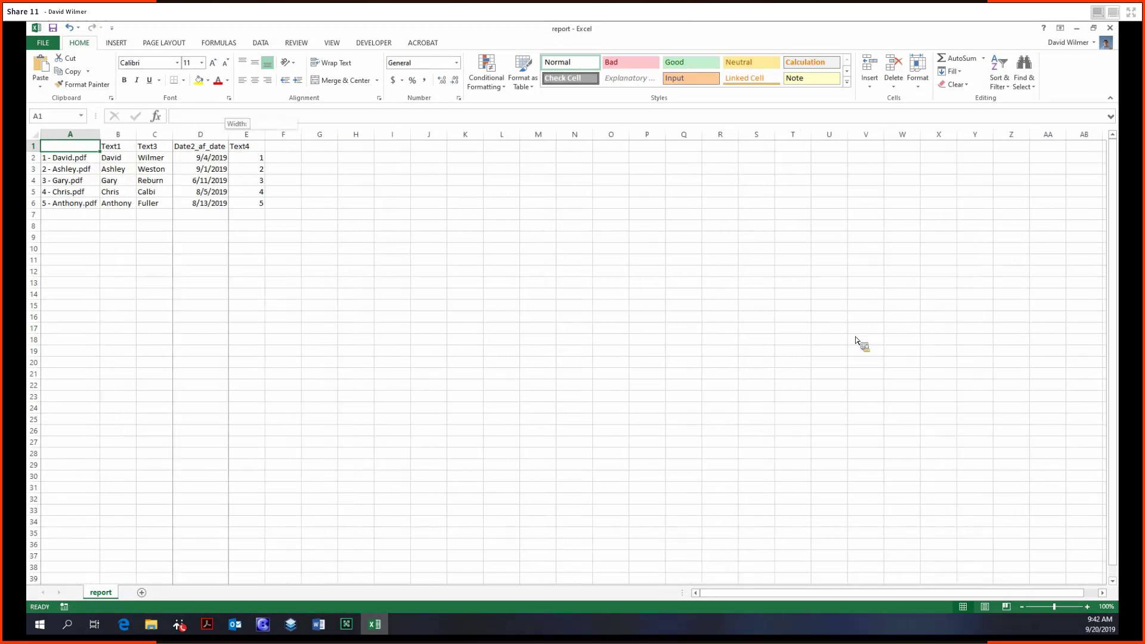
left_click(1077, 28)
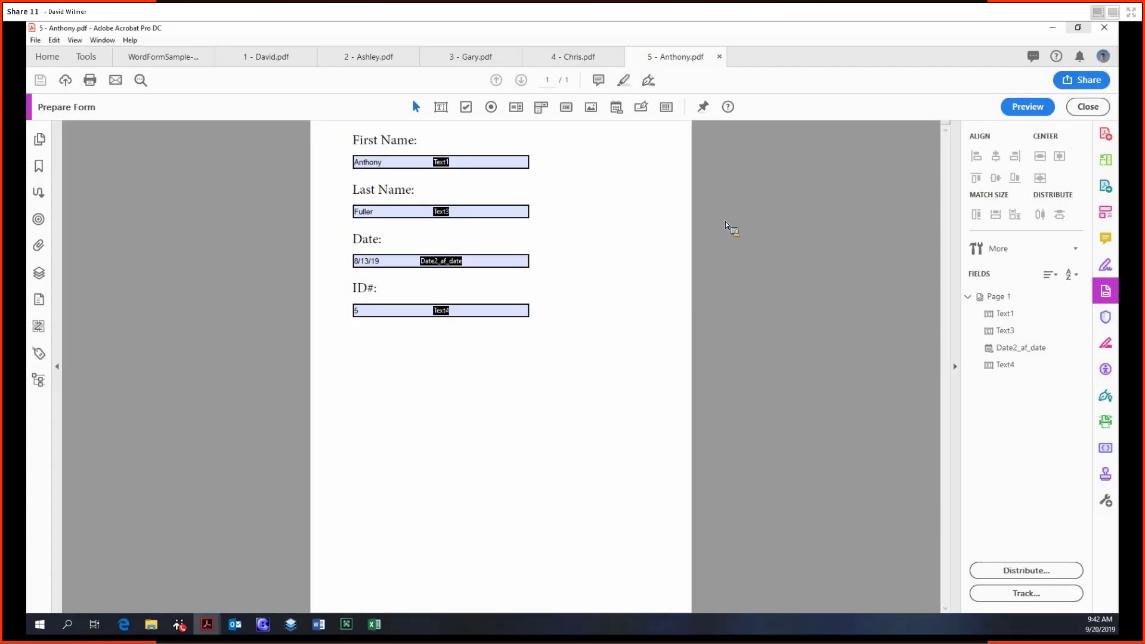
left_click(266, 61)
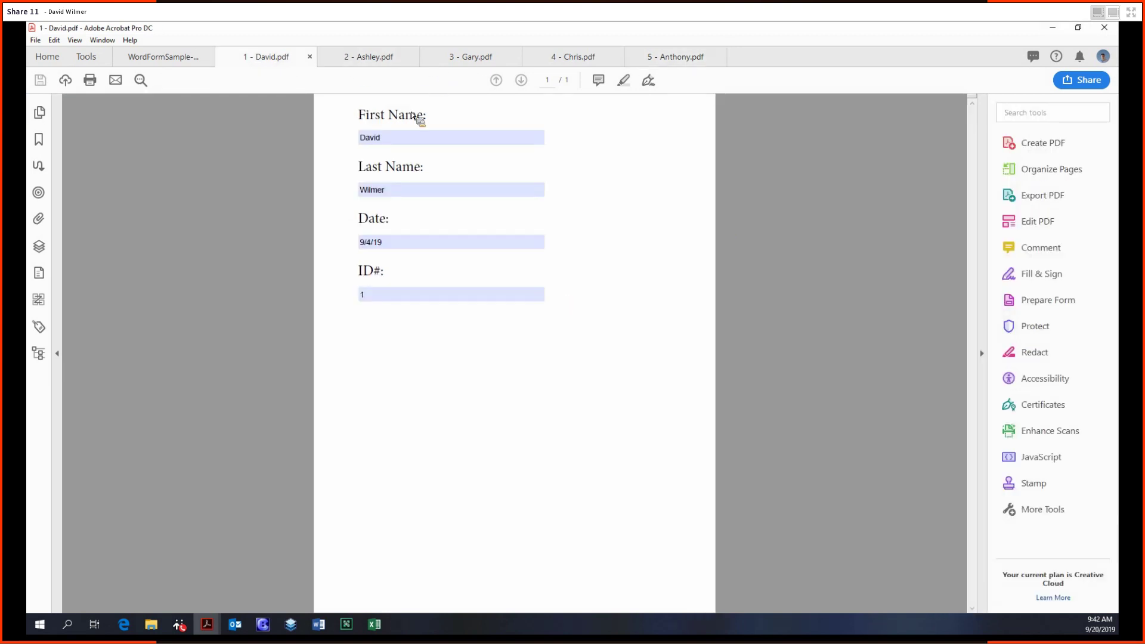